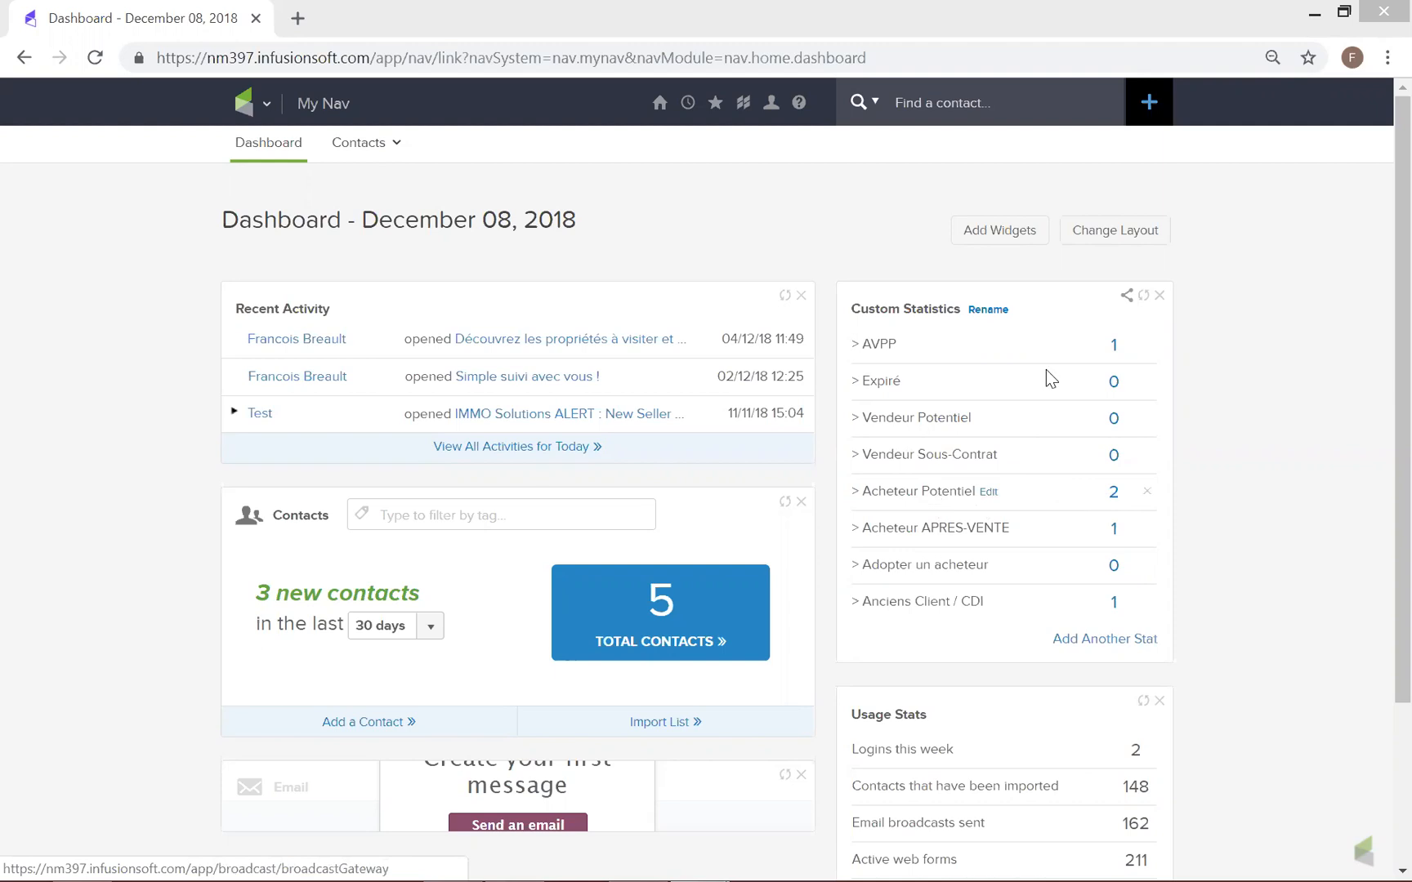
Search the contacts by the beginning of a first name, and dismiss the suggestions
left_click(998, 106)
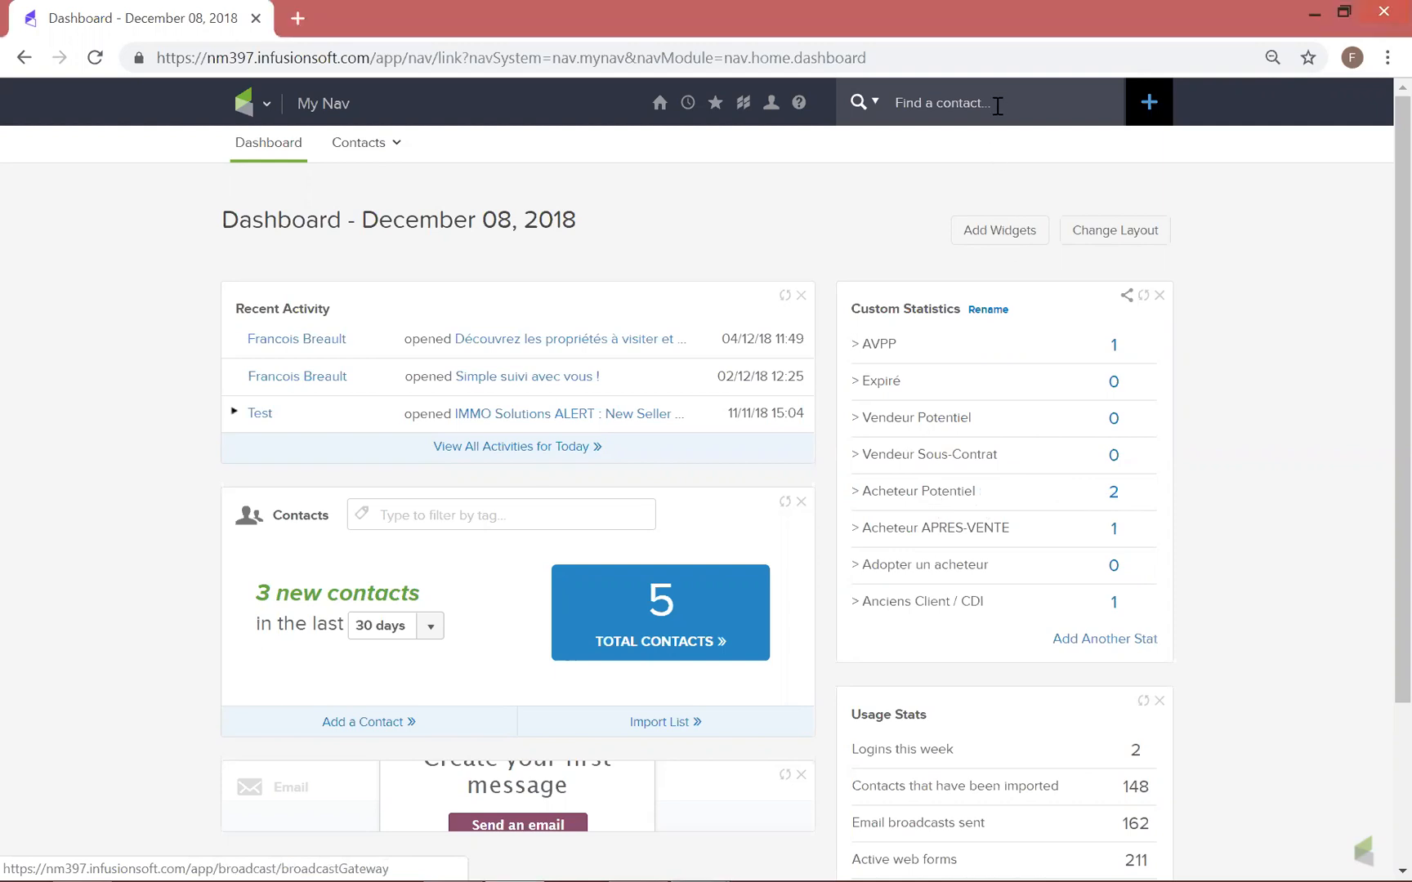
type("franc")
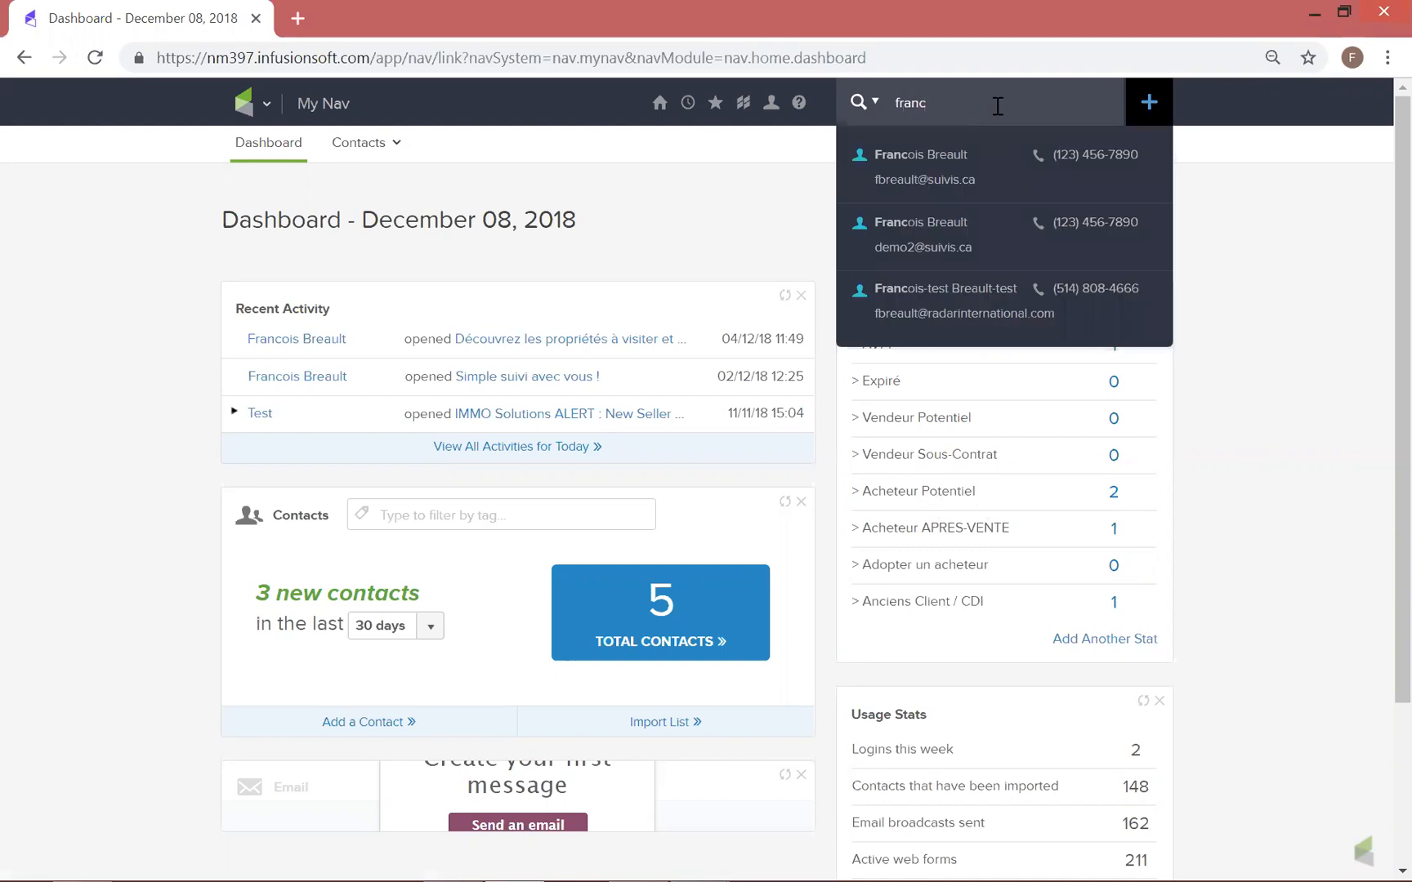
left_click(1315, 441)
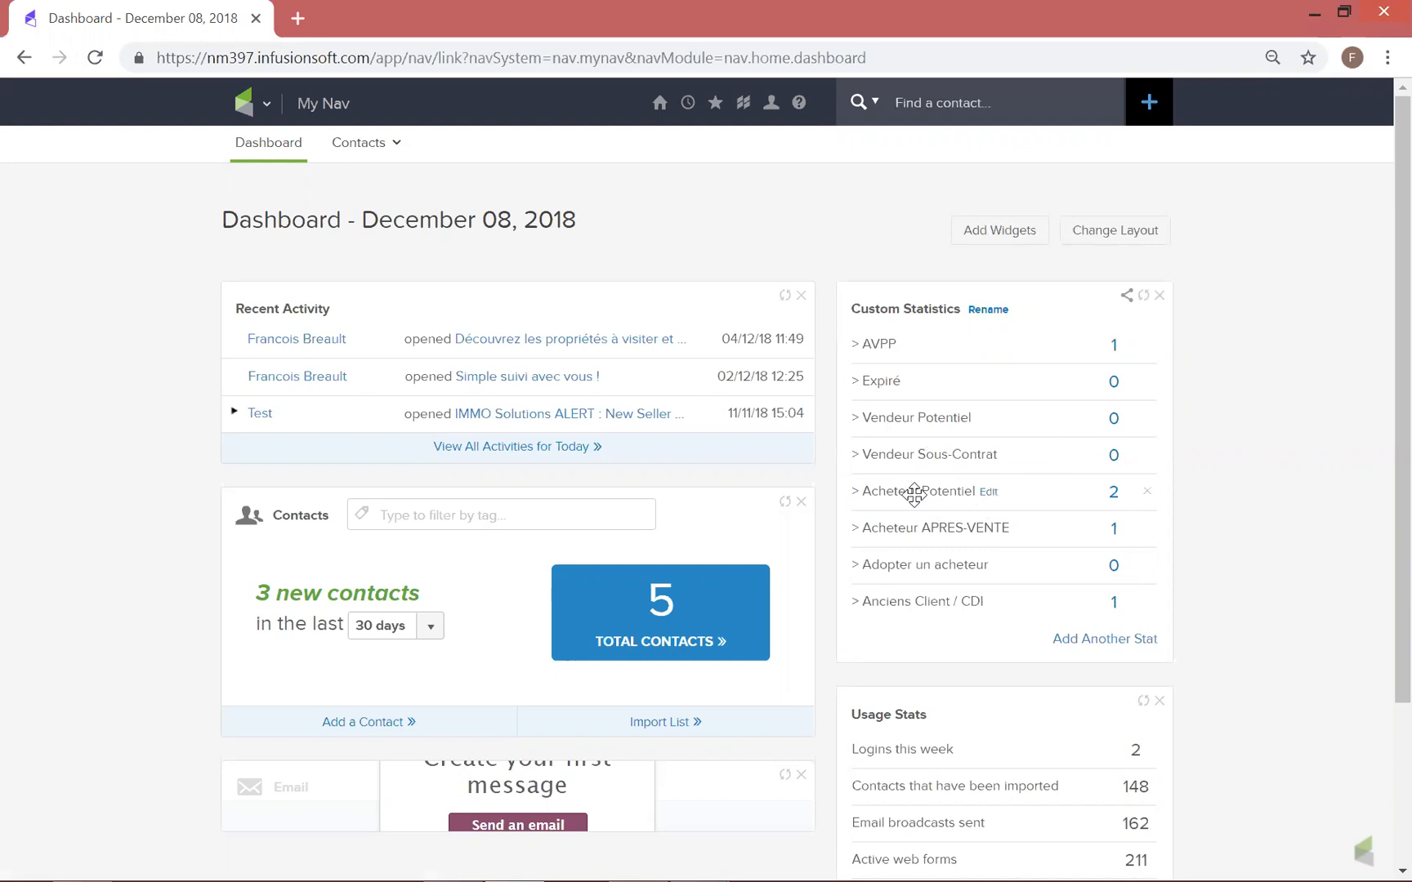
Open the first contact's record from the Acheteur Potentiel list in the dashboard's custom statistics
left_click(1115, 494)
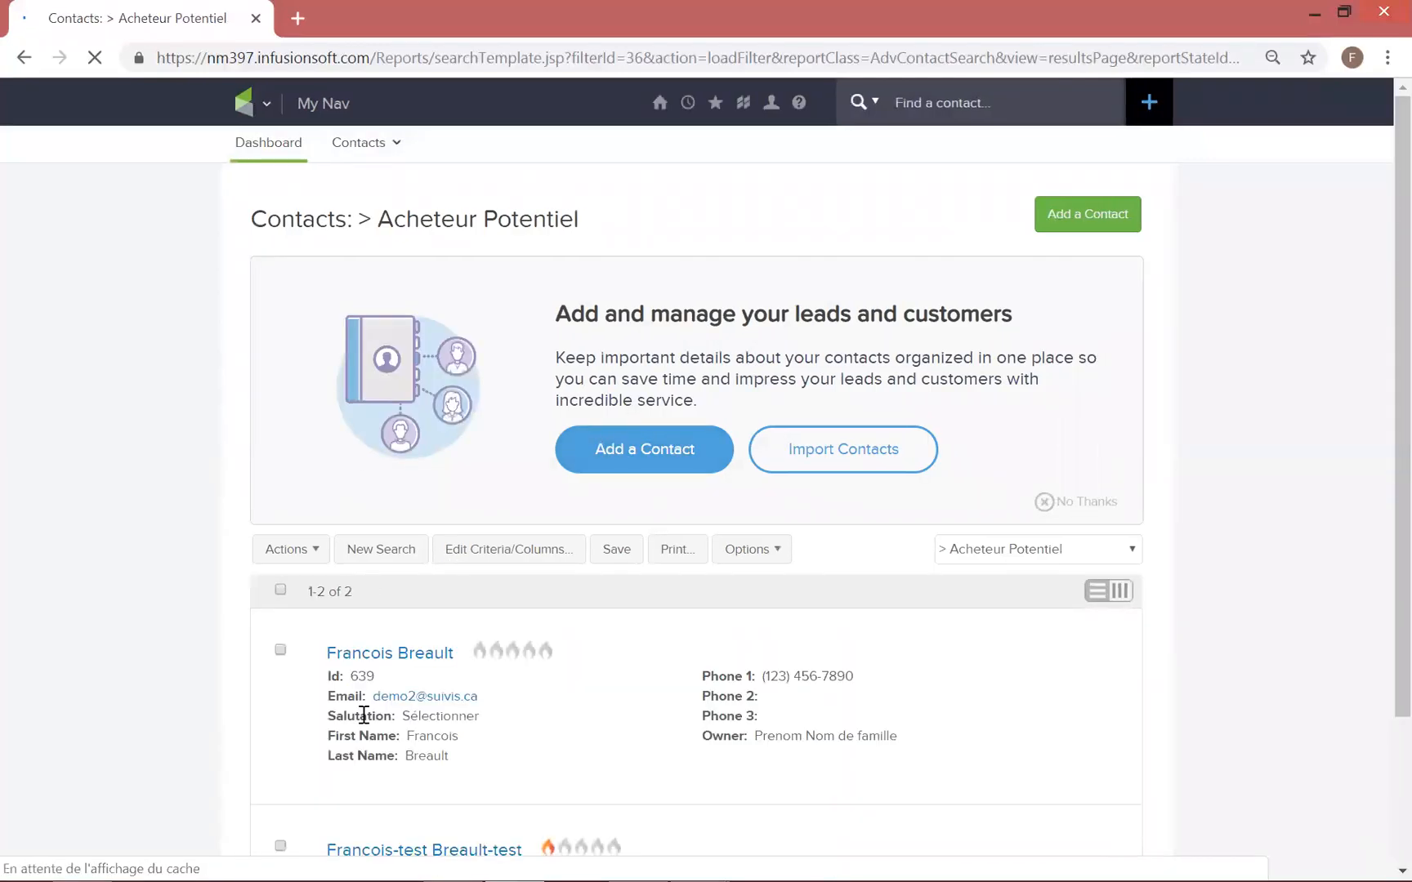
scroll(466, 583, "down", 2)
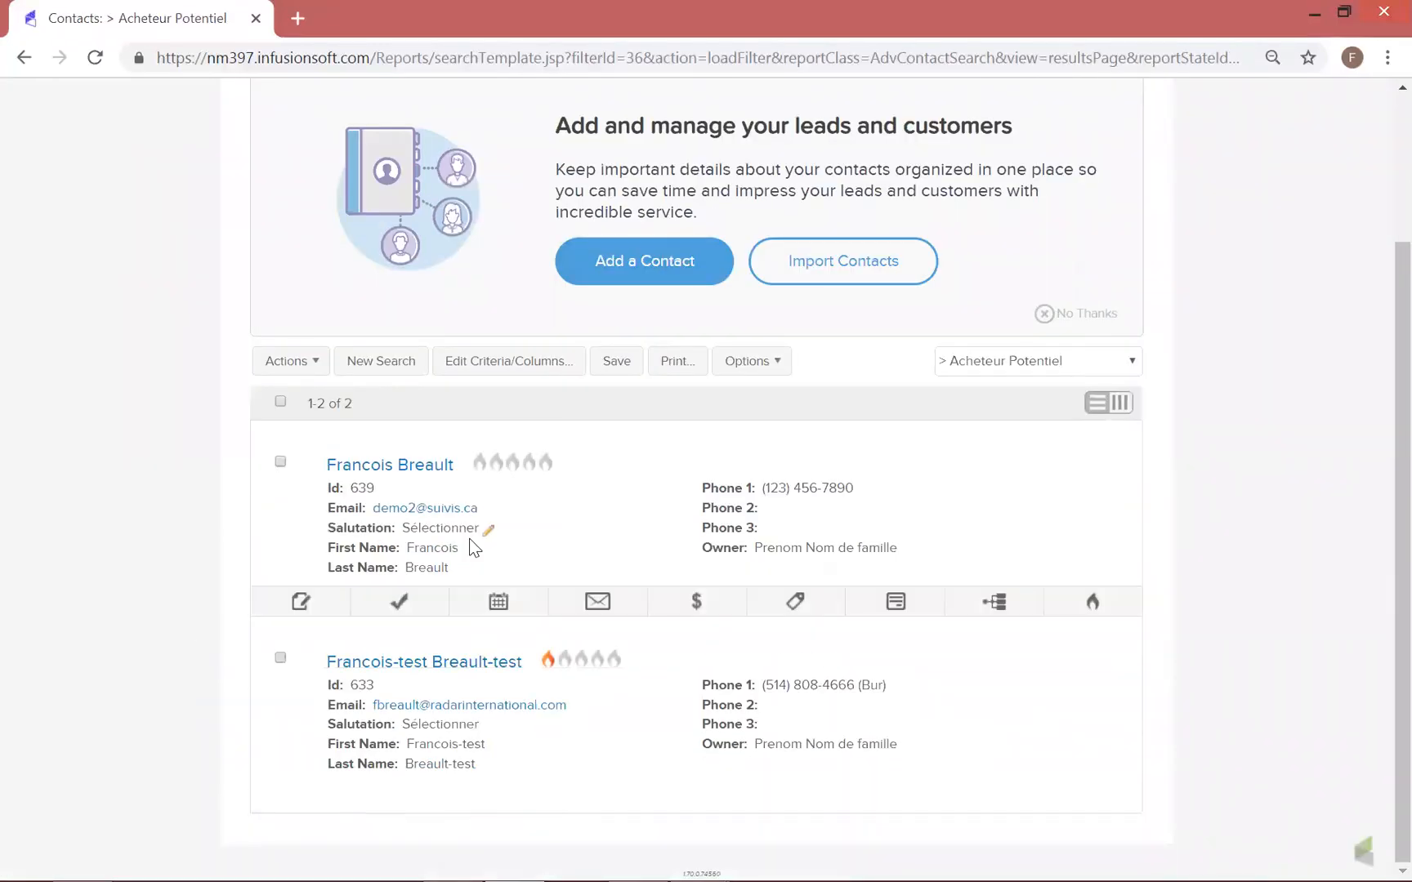
left_click(419, 466)
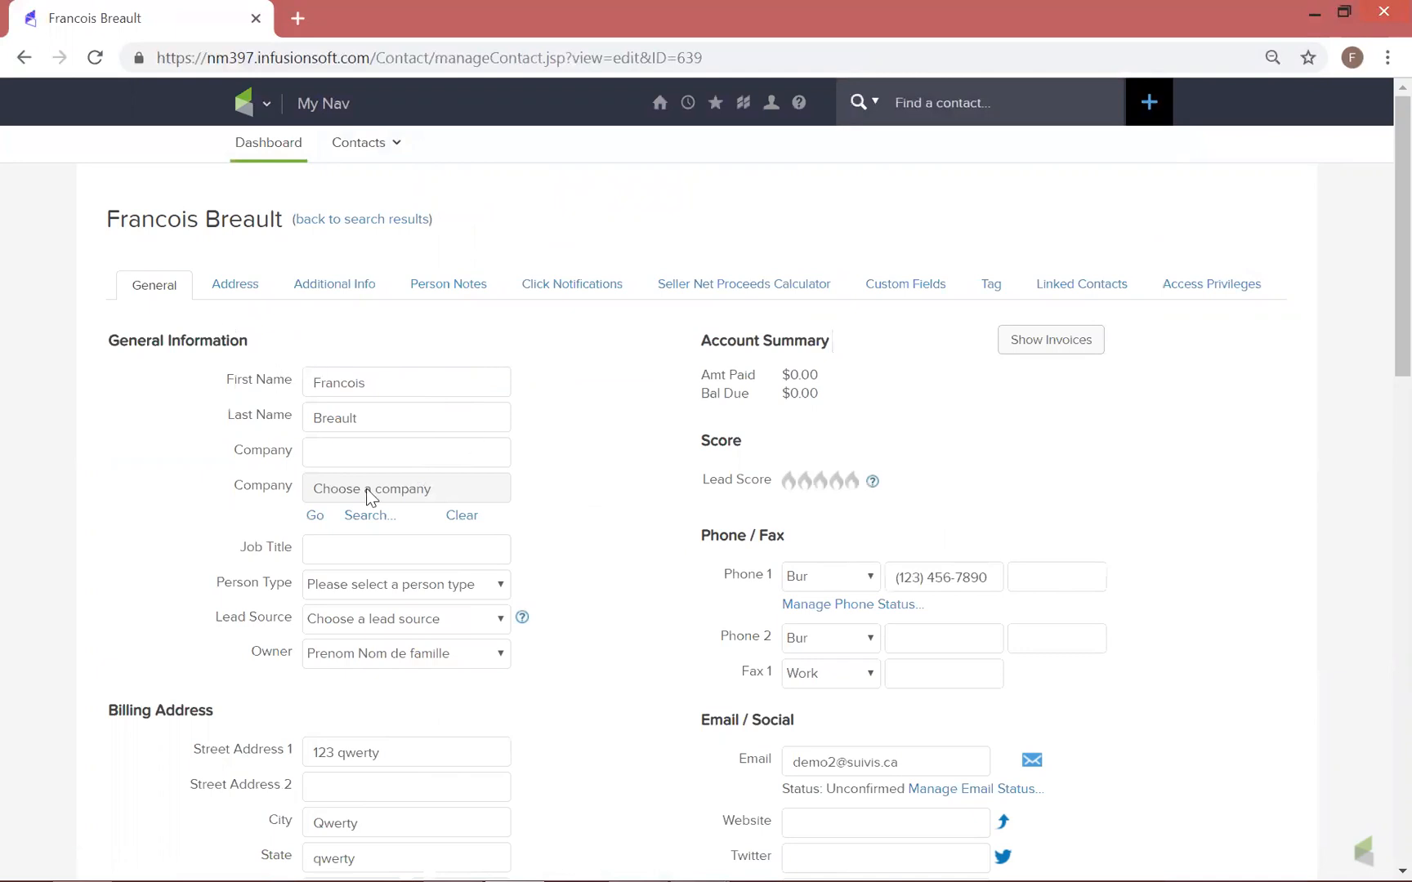
Look through the contact's Address, Additional Info and Person Notes sections
left_click(231, 284)
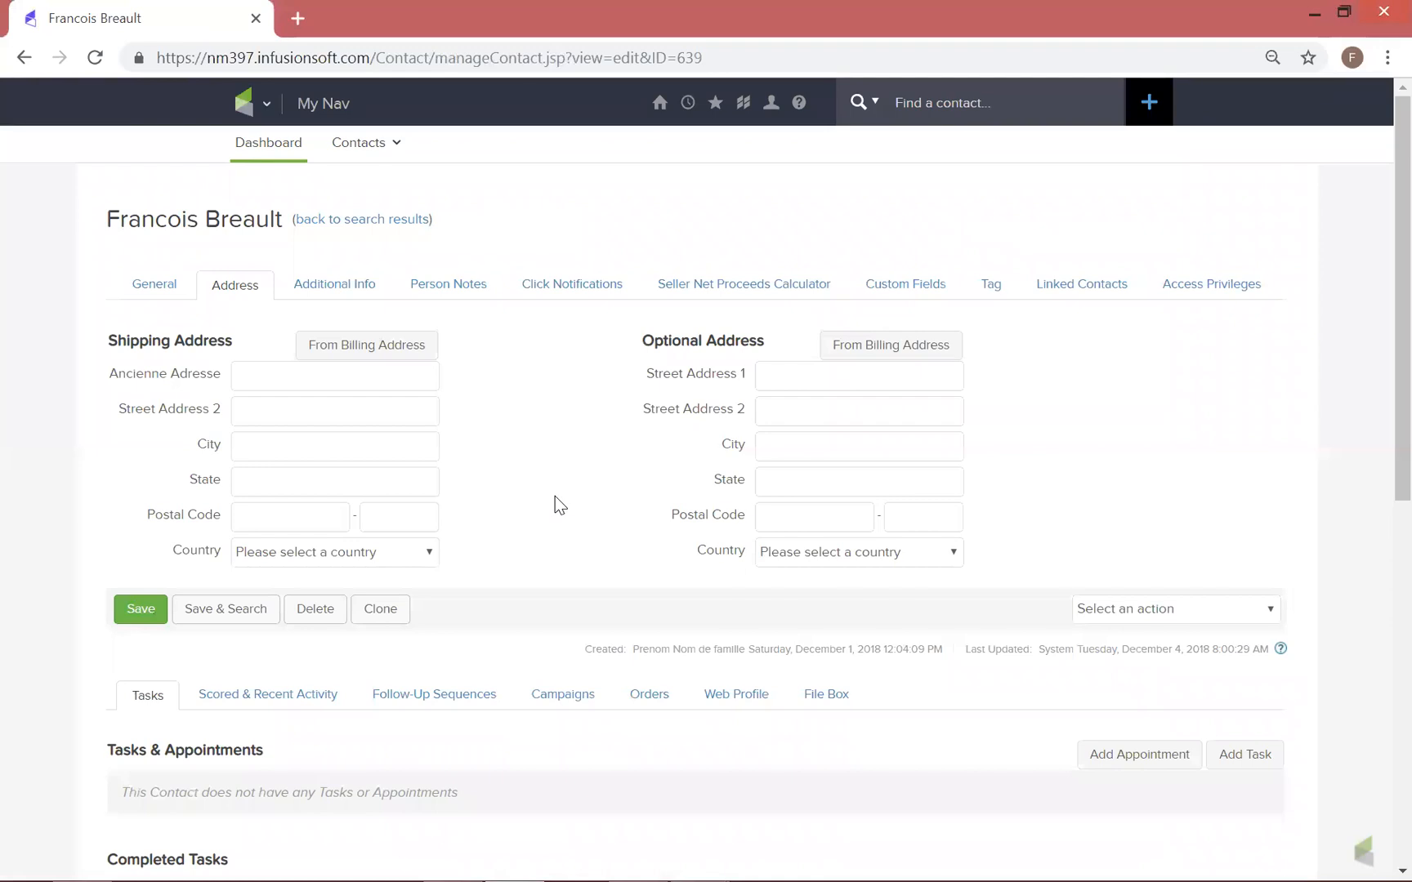
left_click(360, 287)
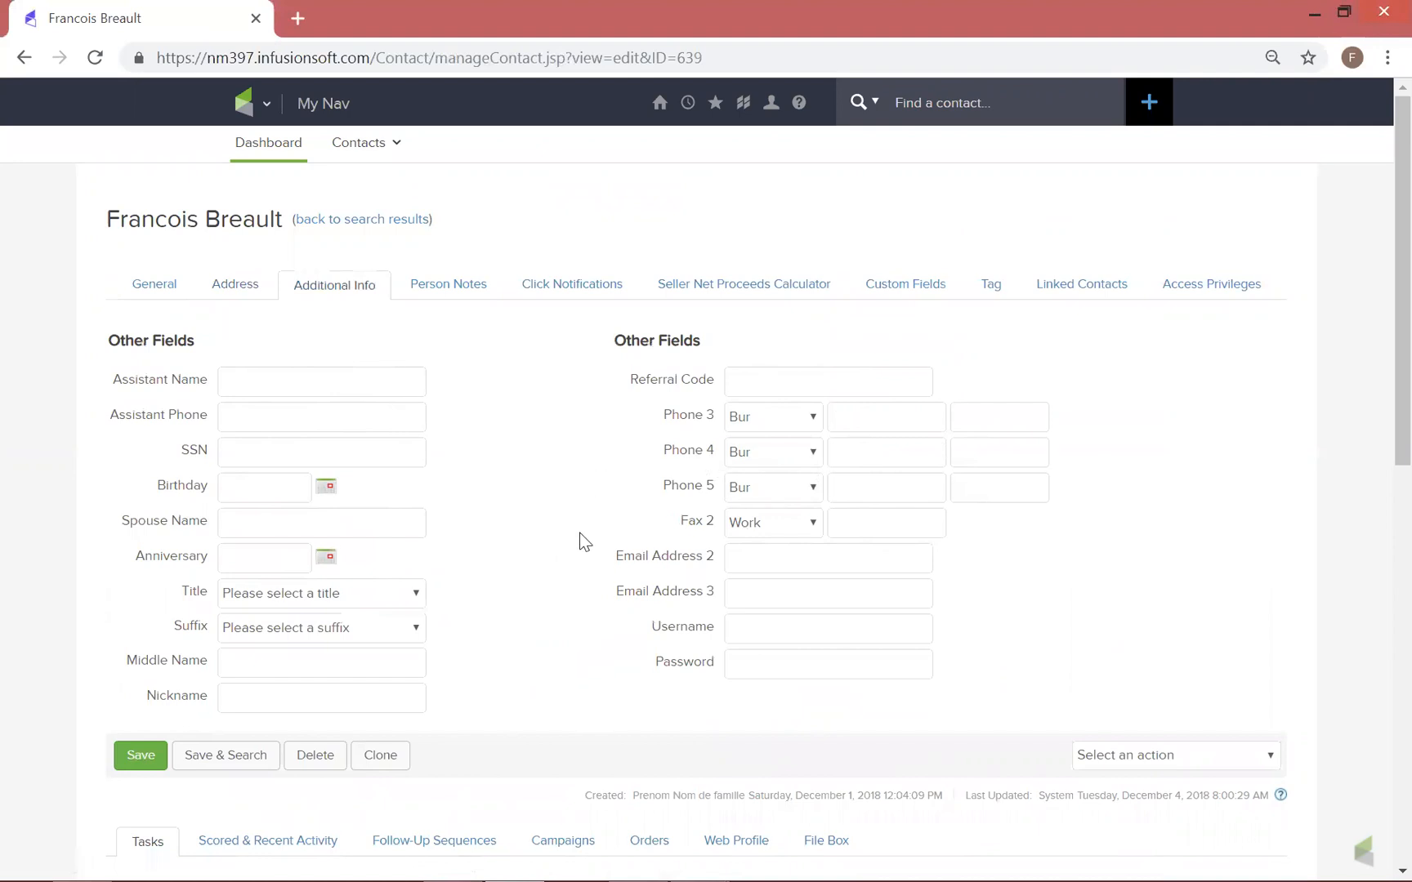
left_click(462, 287)
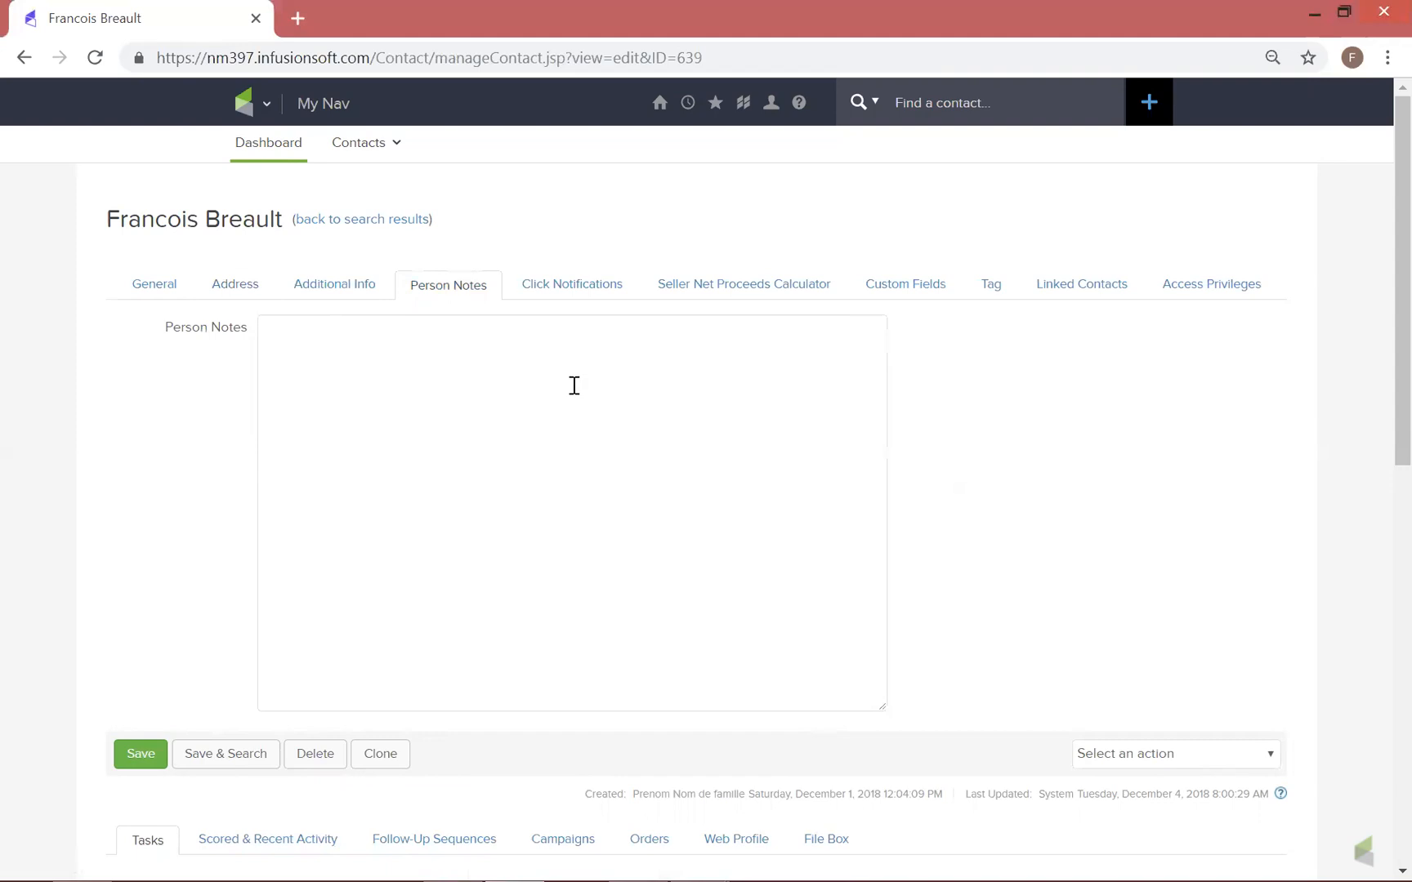
Review the campaign and property preference fields in the contact's Click Notifications section
left_click(590, 288)
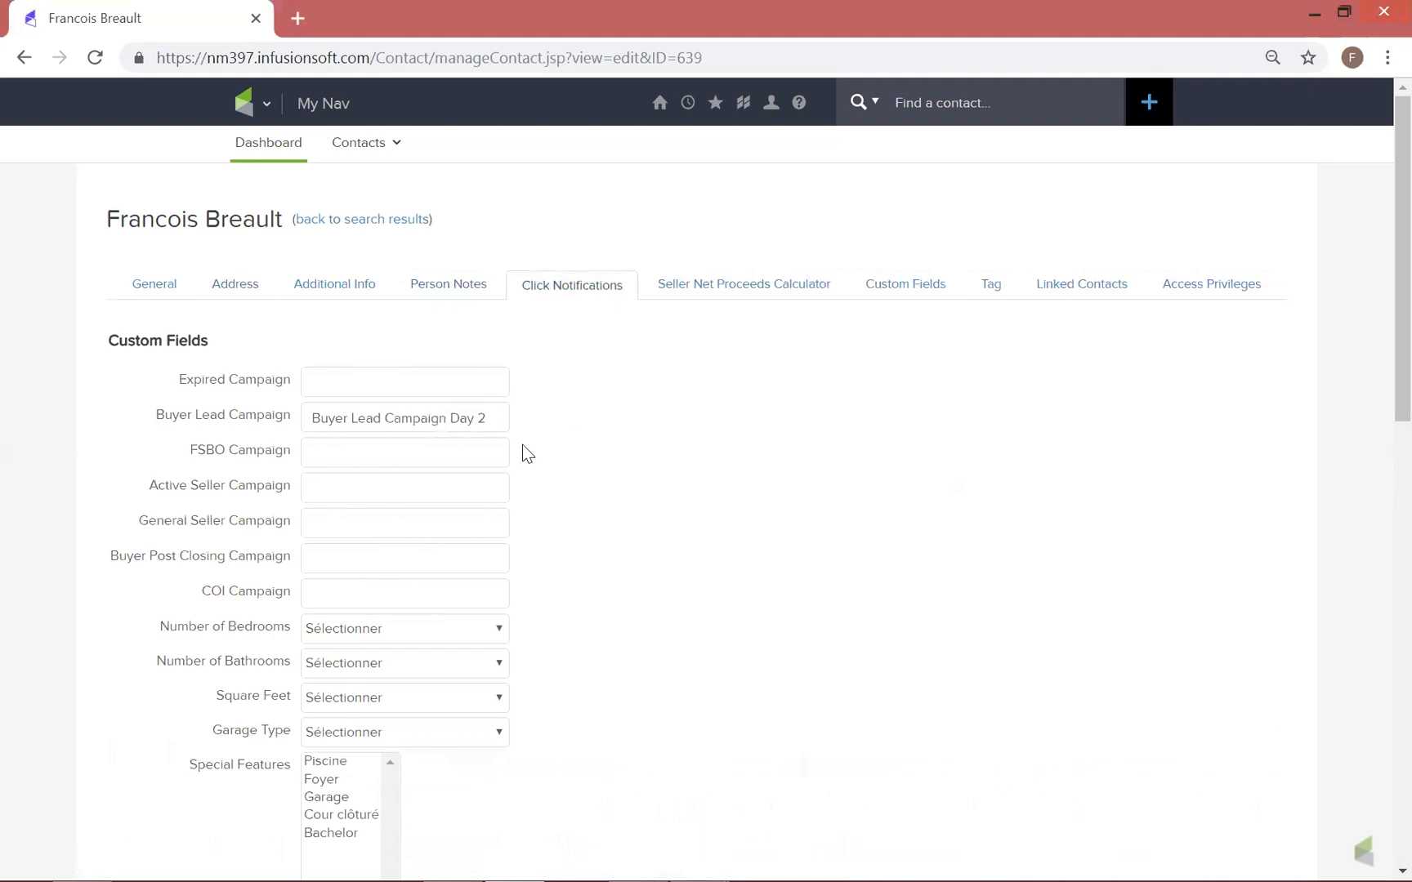
scroll(579, 477, "down", 1)
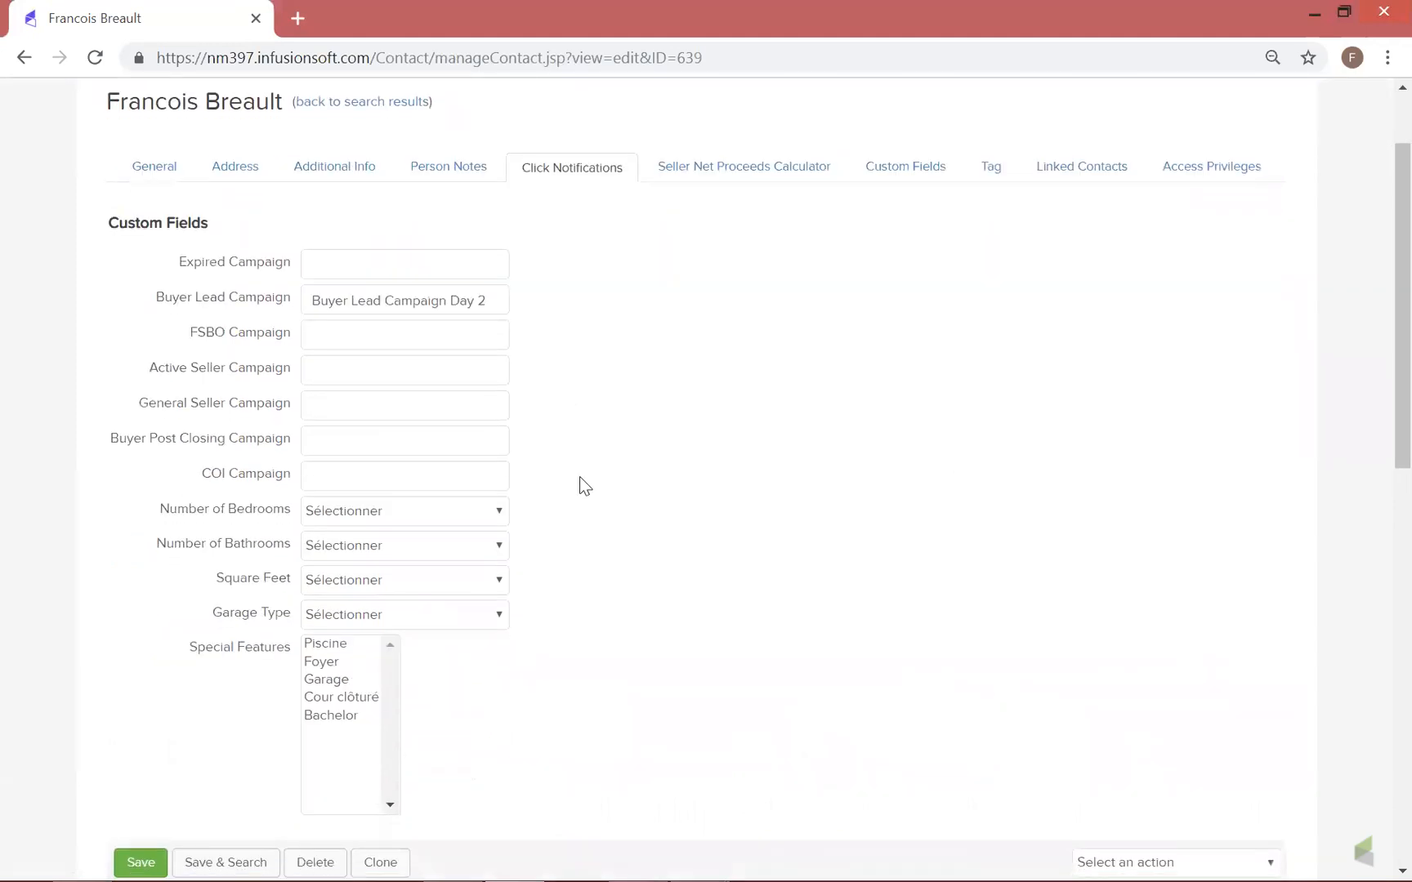
scroll(579, 480, "down", 2)
scroll(608, 467, "up", 3)
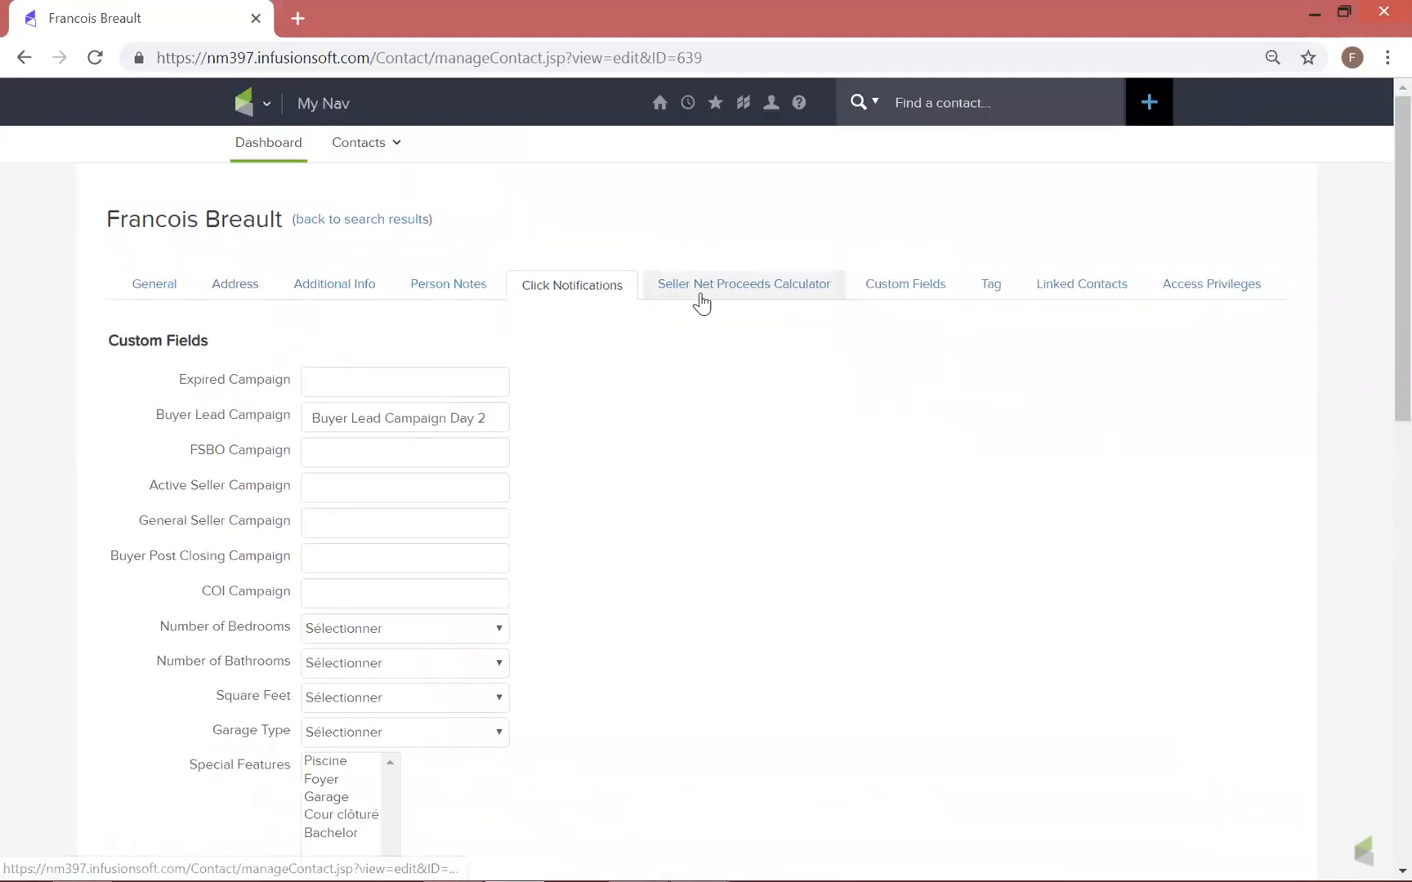
Review the contact's Seller Net Proceeds Calculator section and its Custom Fields
left_click(776, 294)
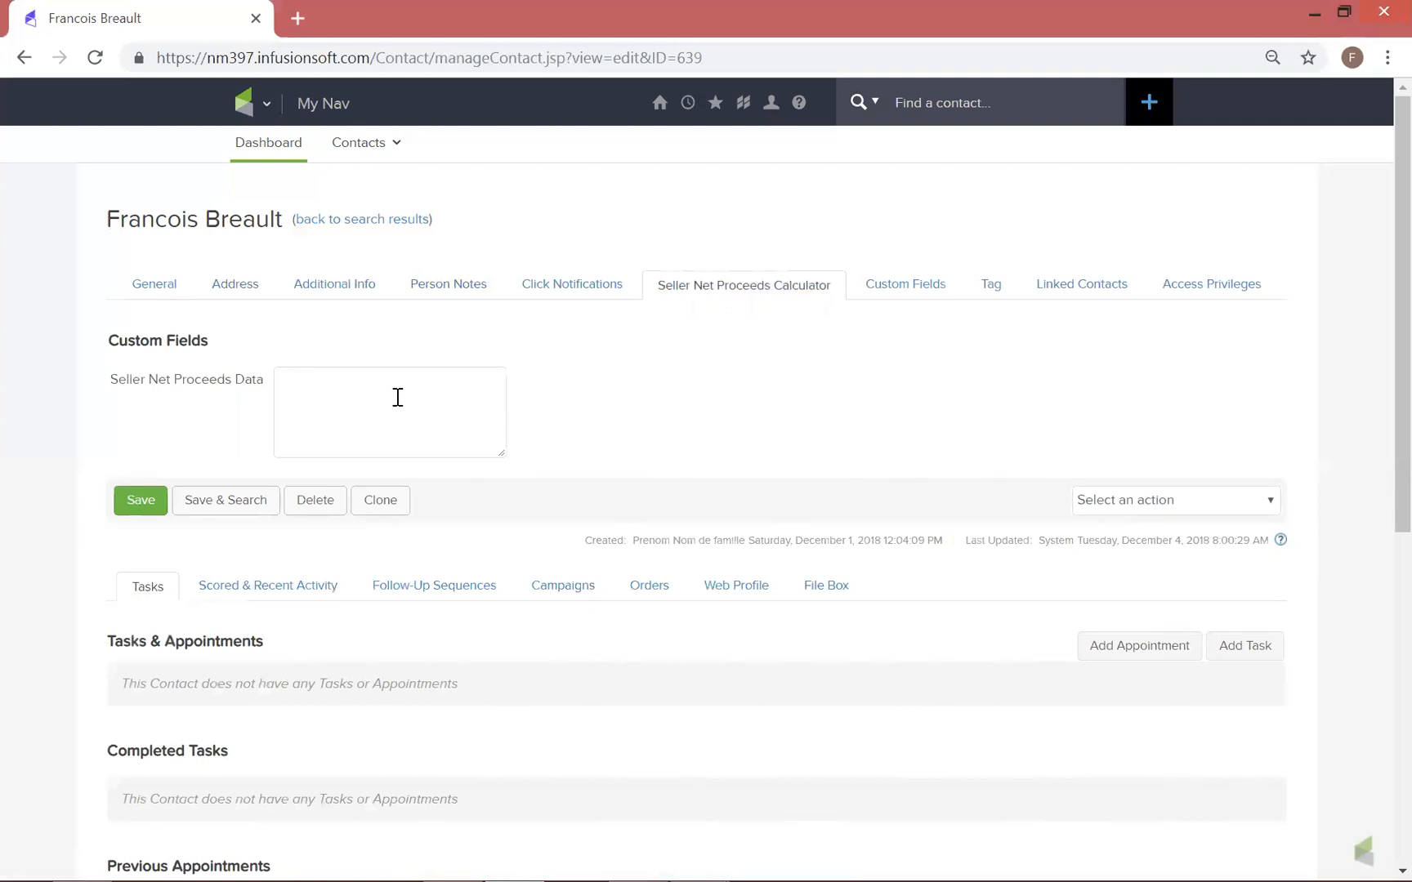
left_click(882, 285)
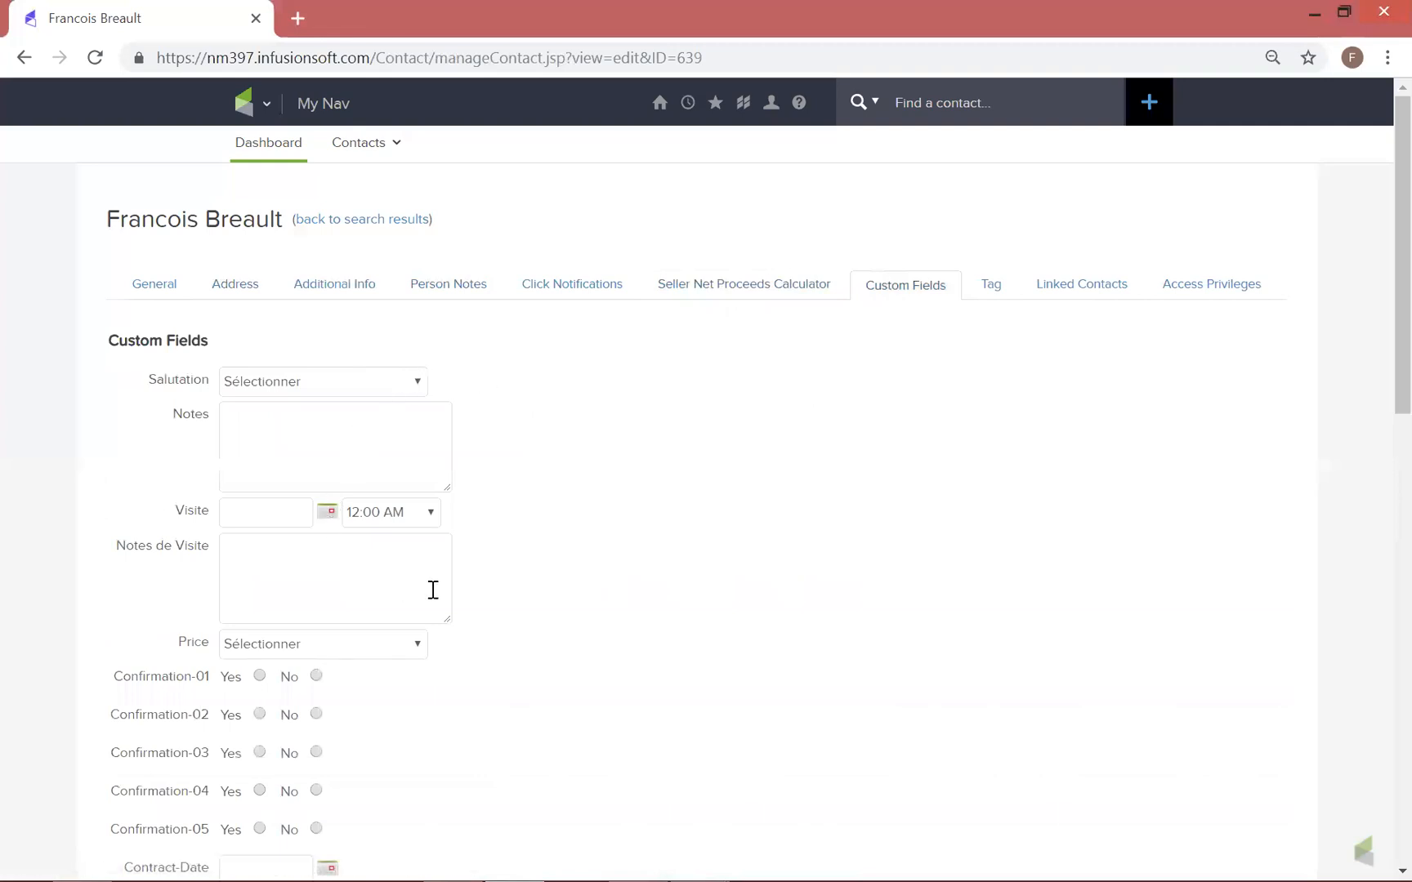
scroll(733, 620, "down", 5)
scroll(900, 453, "up", 5)
Check the contact's tags, linked contacts and access privileges
left_click(996, 286)
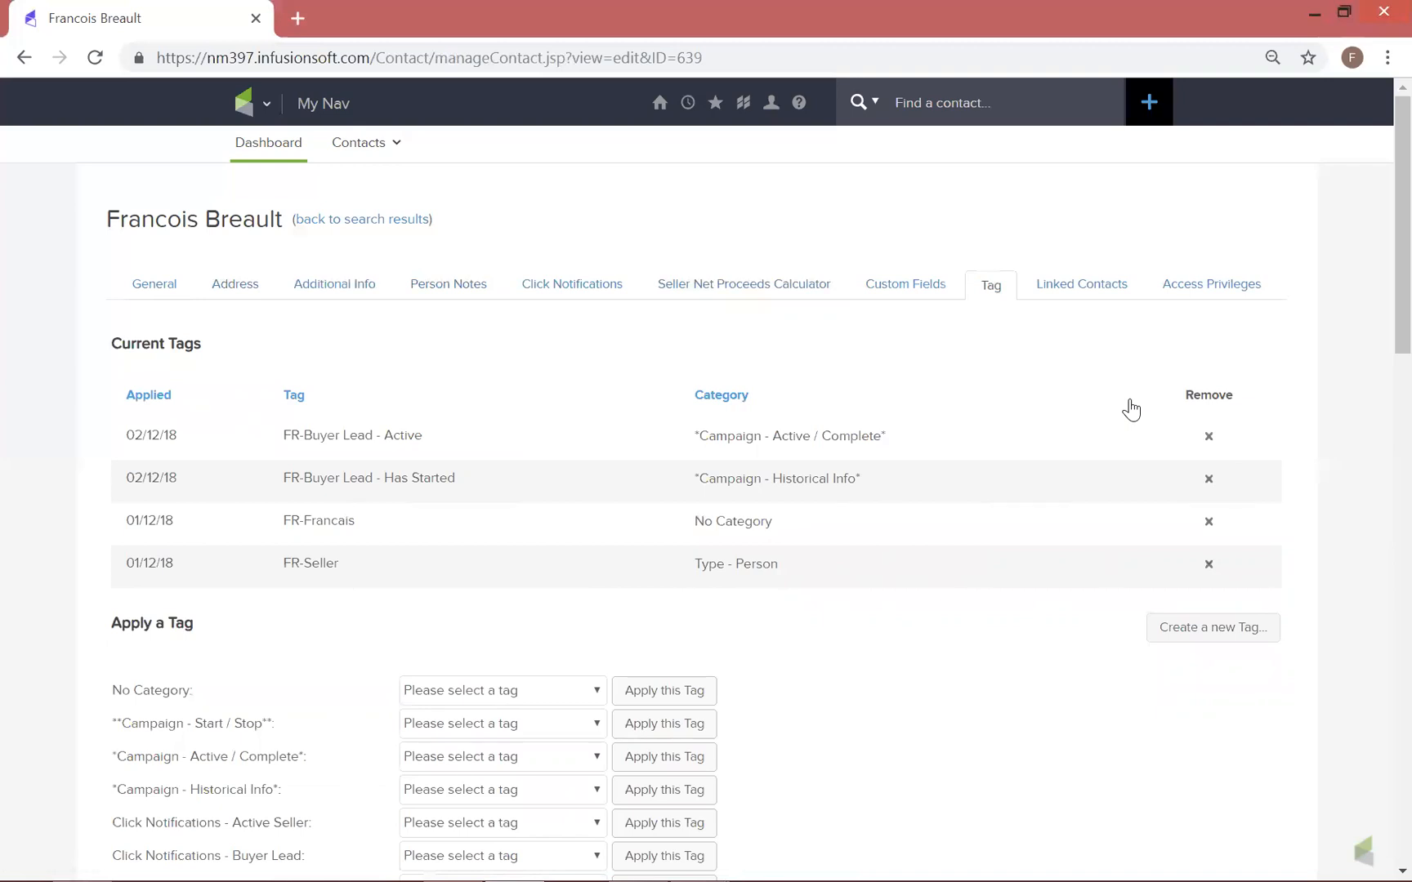
left_click(1056, 291)
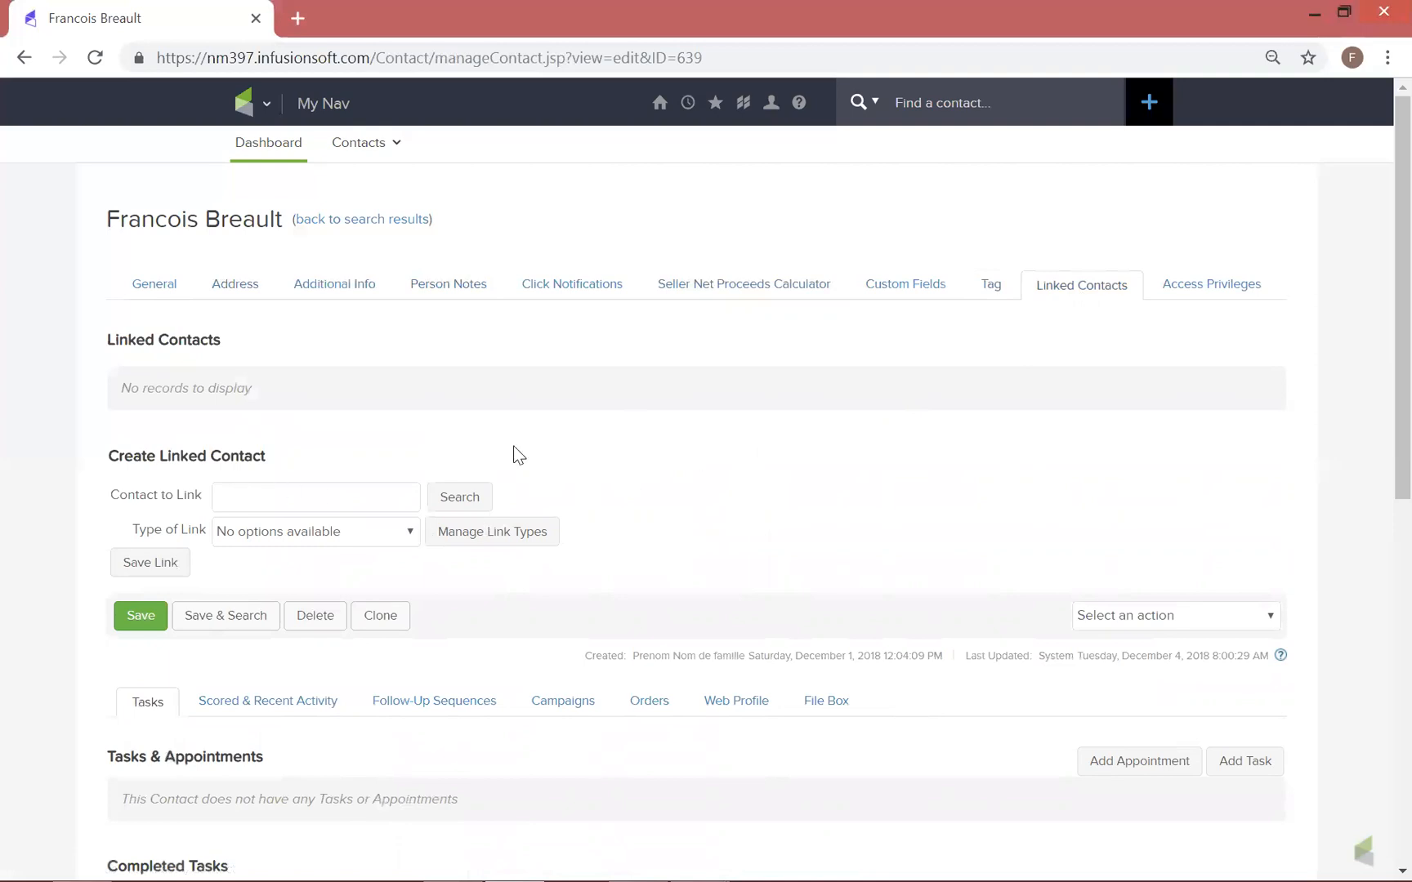
left_click(1210, 288)
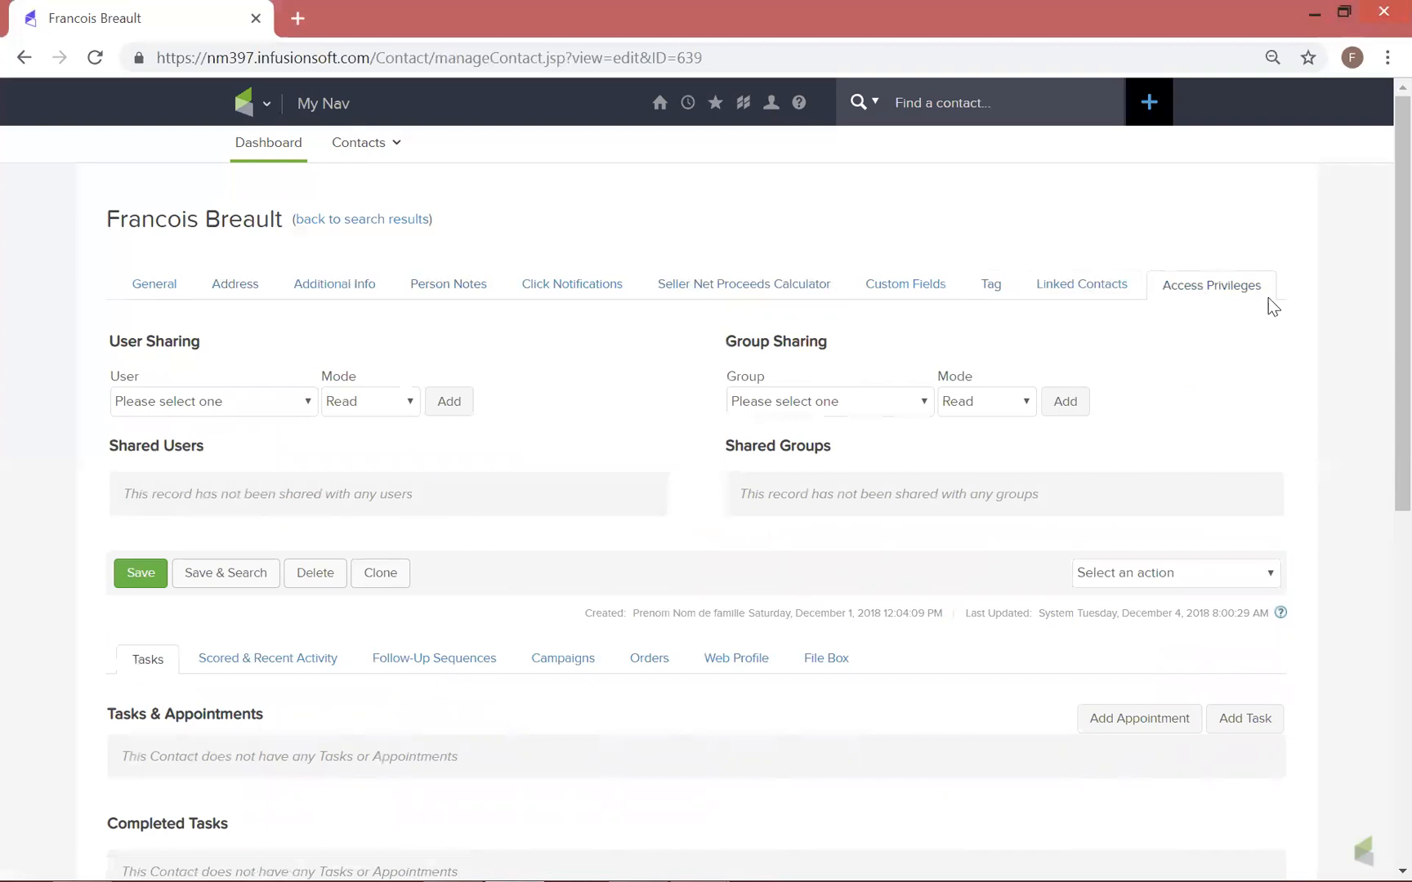
Return to the contact's General information and review its details down to the tags summary
left_click(139, 295)
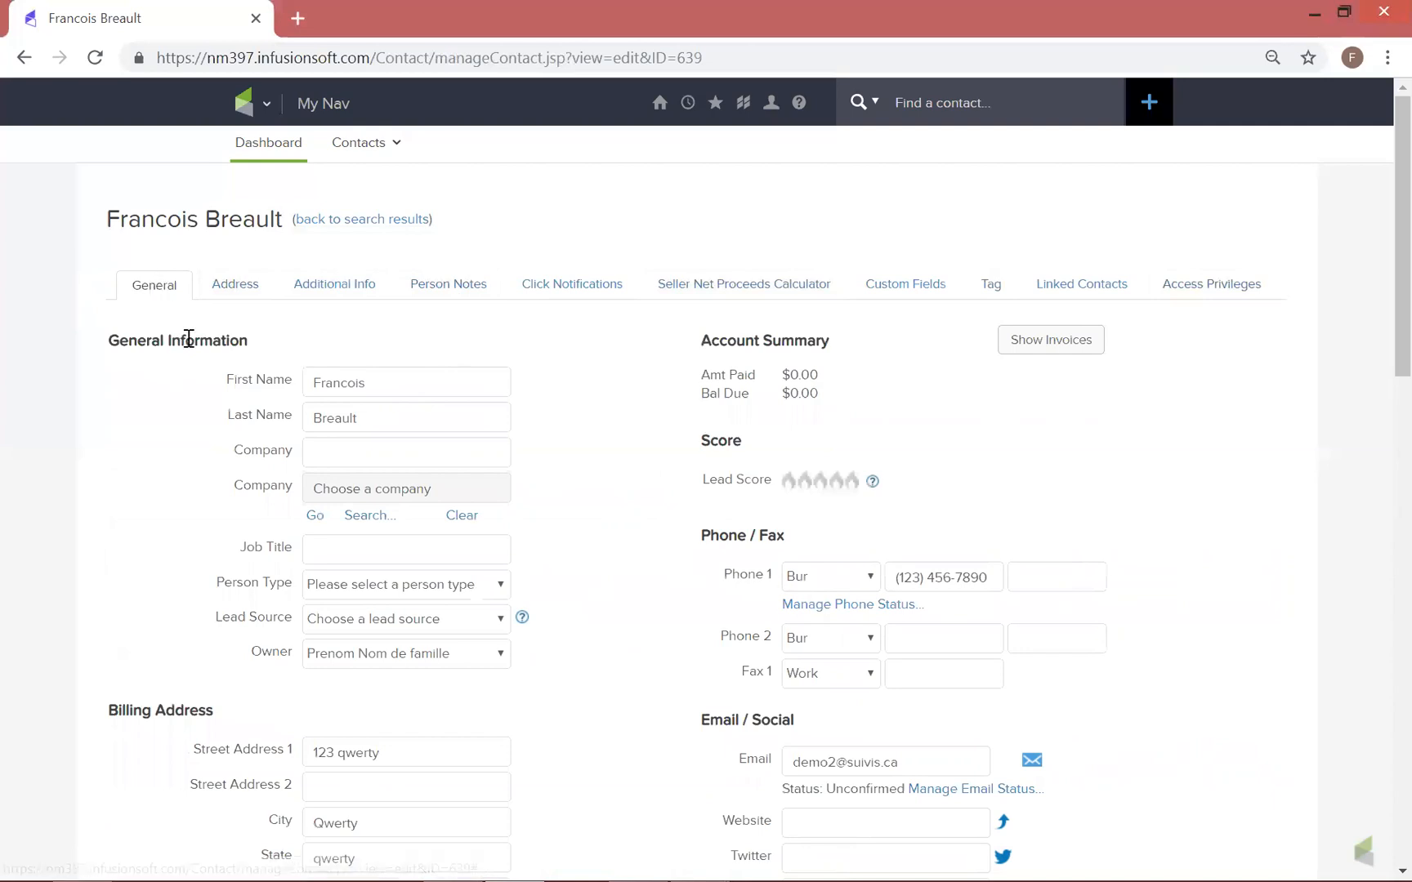
scroll(188, 337, "down", 3)
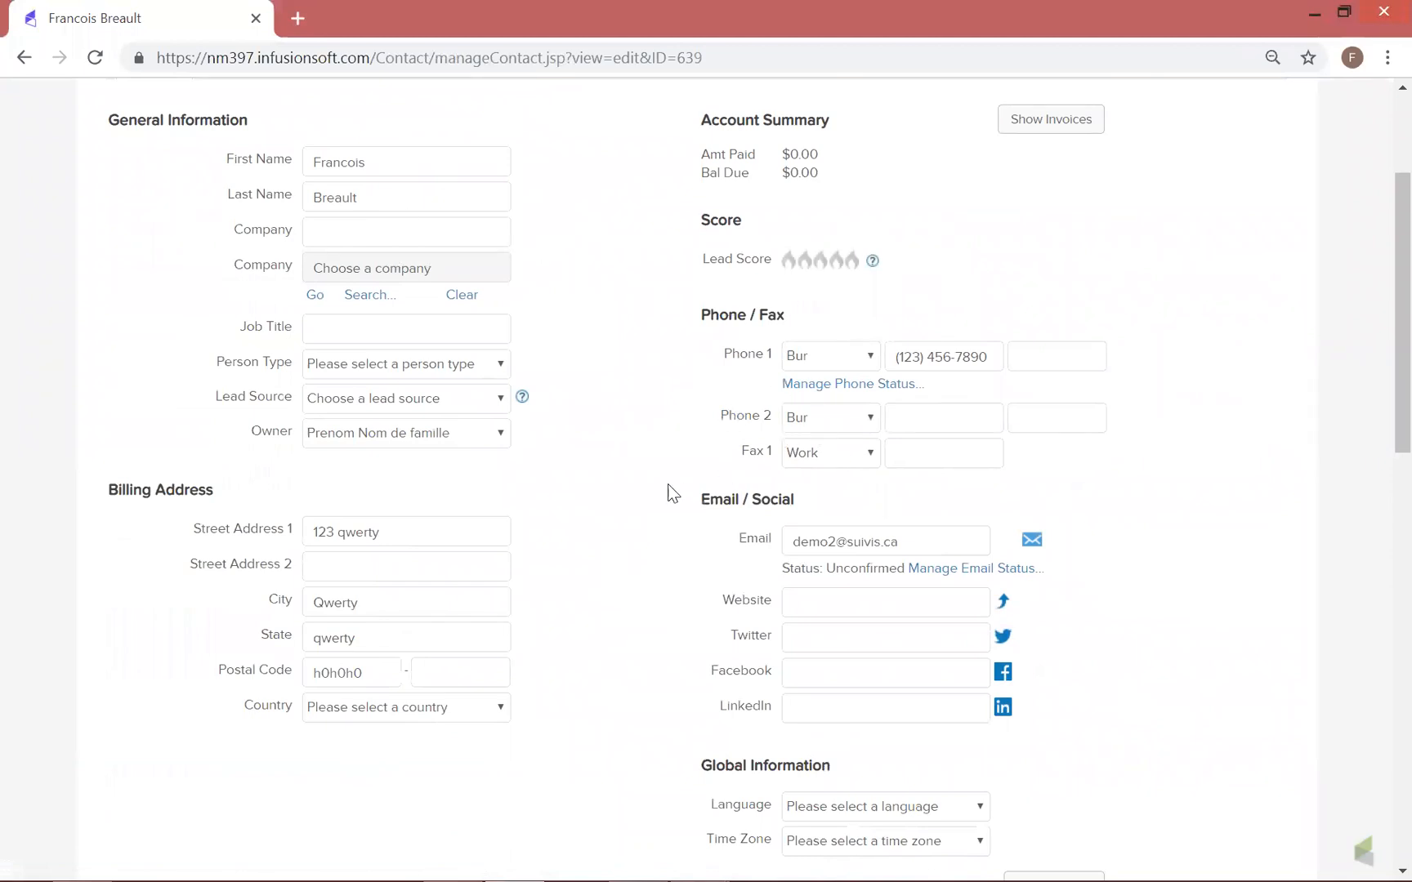
scroll(639, 501, "down", 6)
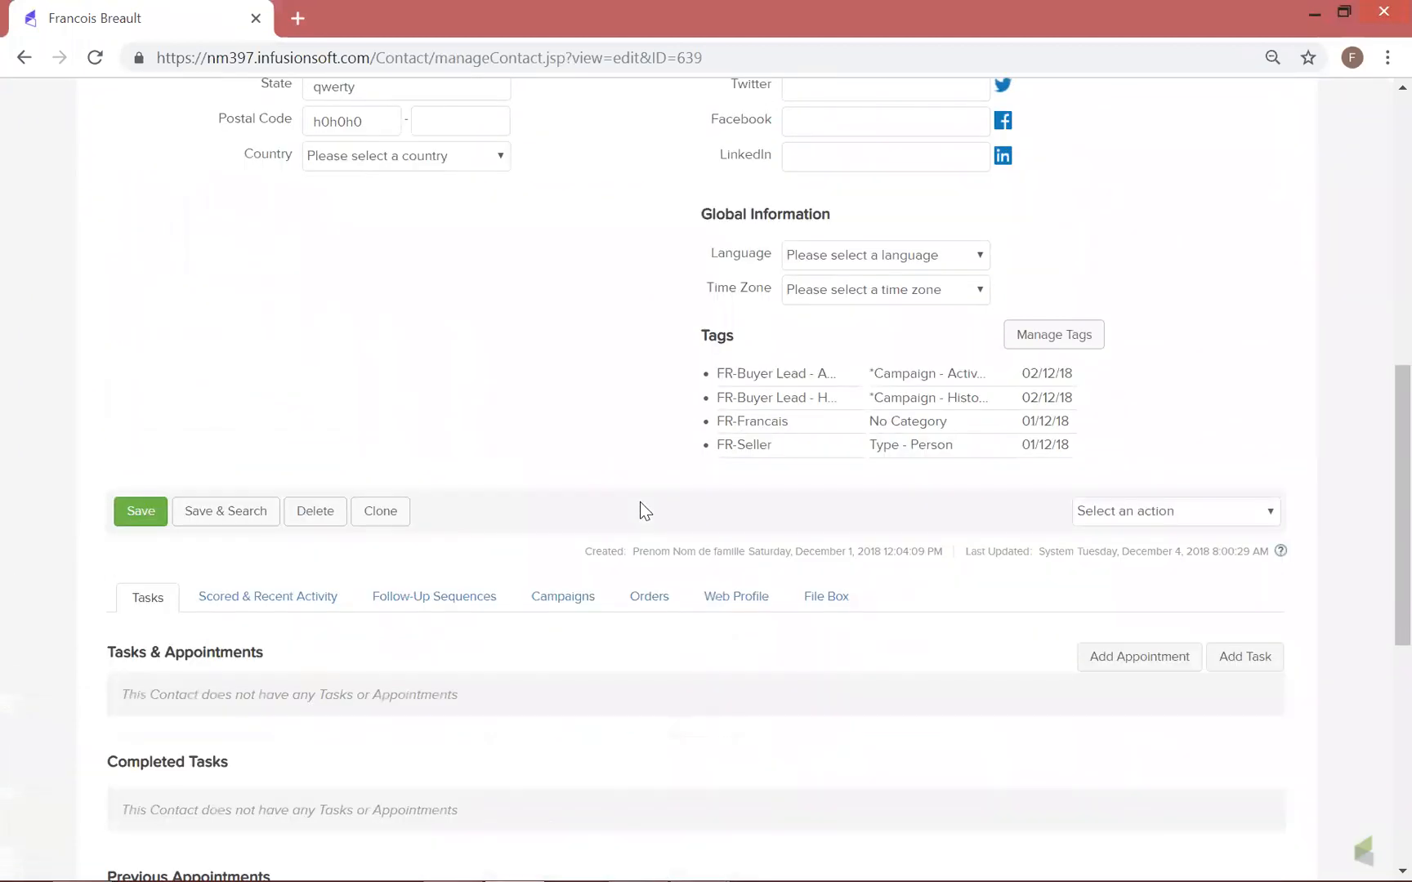
View the contact's Scored & Recent Activity and Follow-Up Sequences below the general details
scroll(640, 501, "down", 5)
scroll(231, 281, "up", 1)
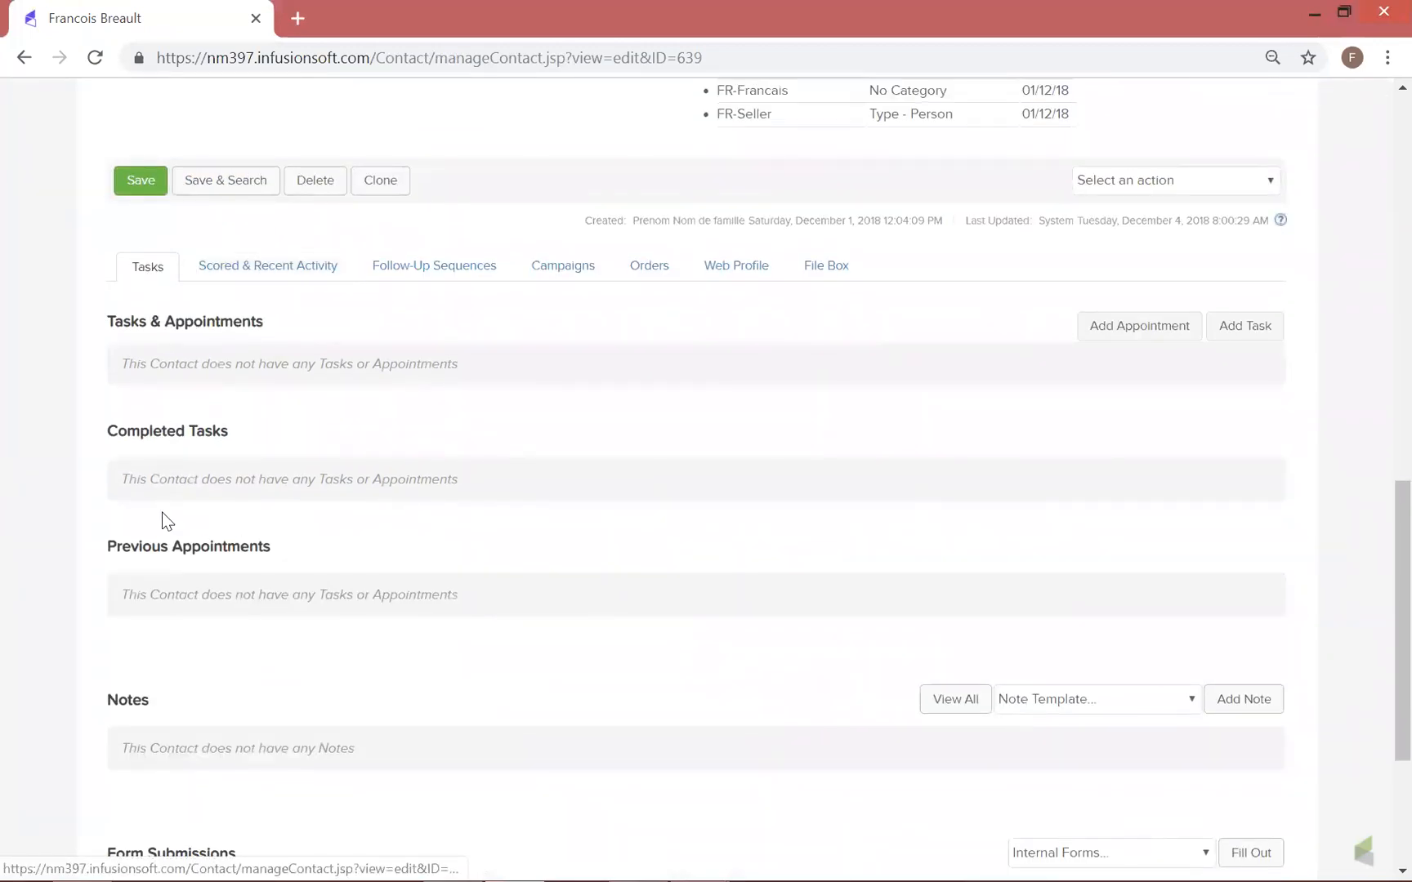
left_click(282, 268)
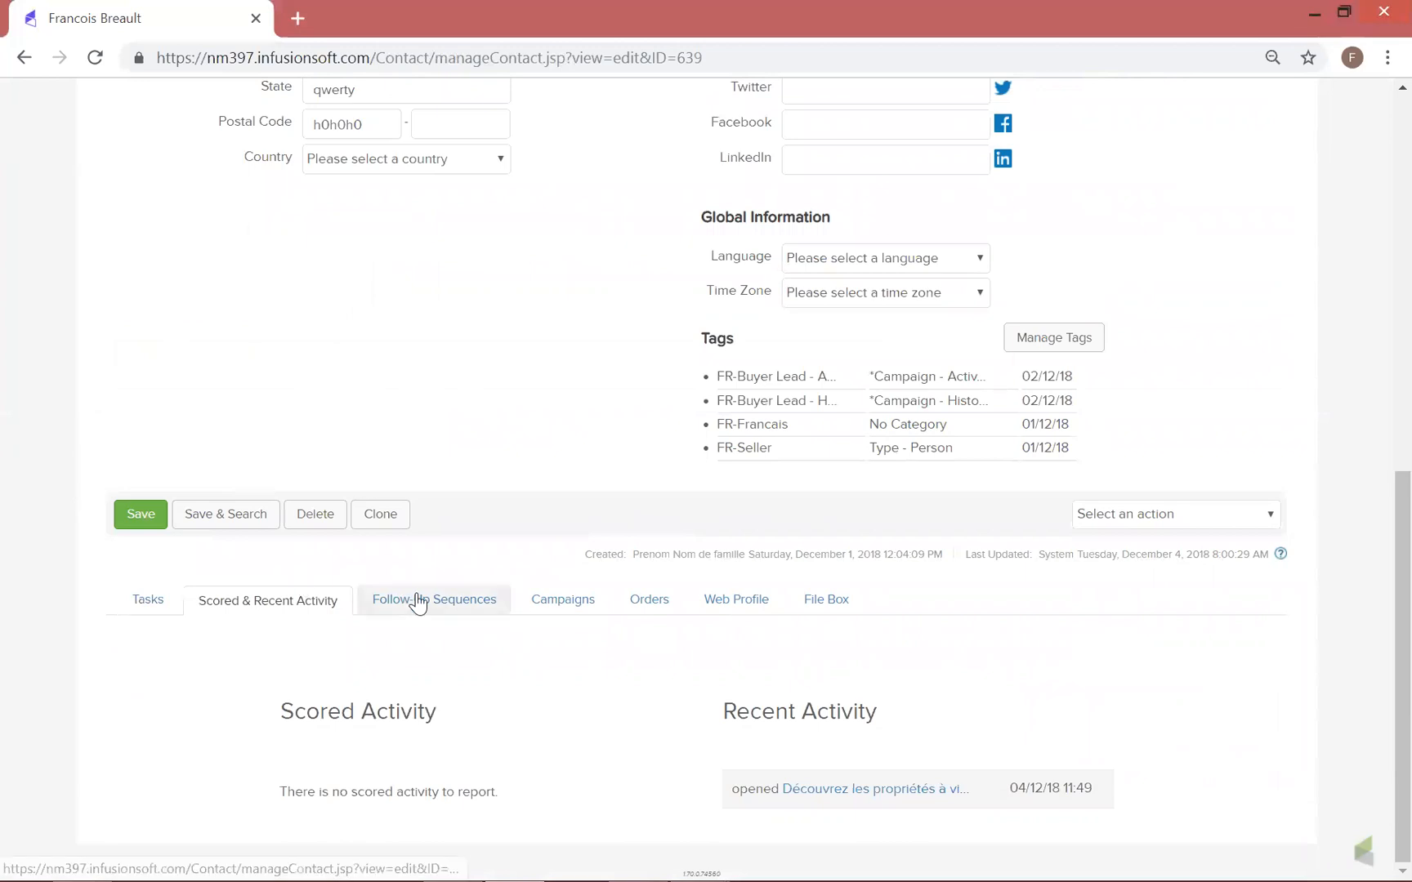
left_click(417, 600)
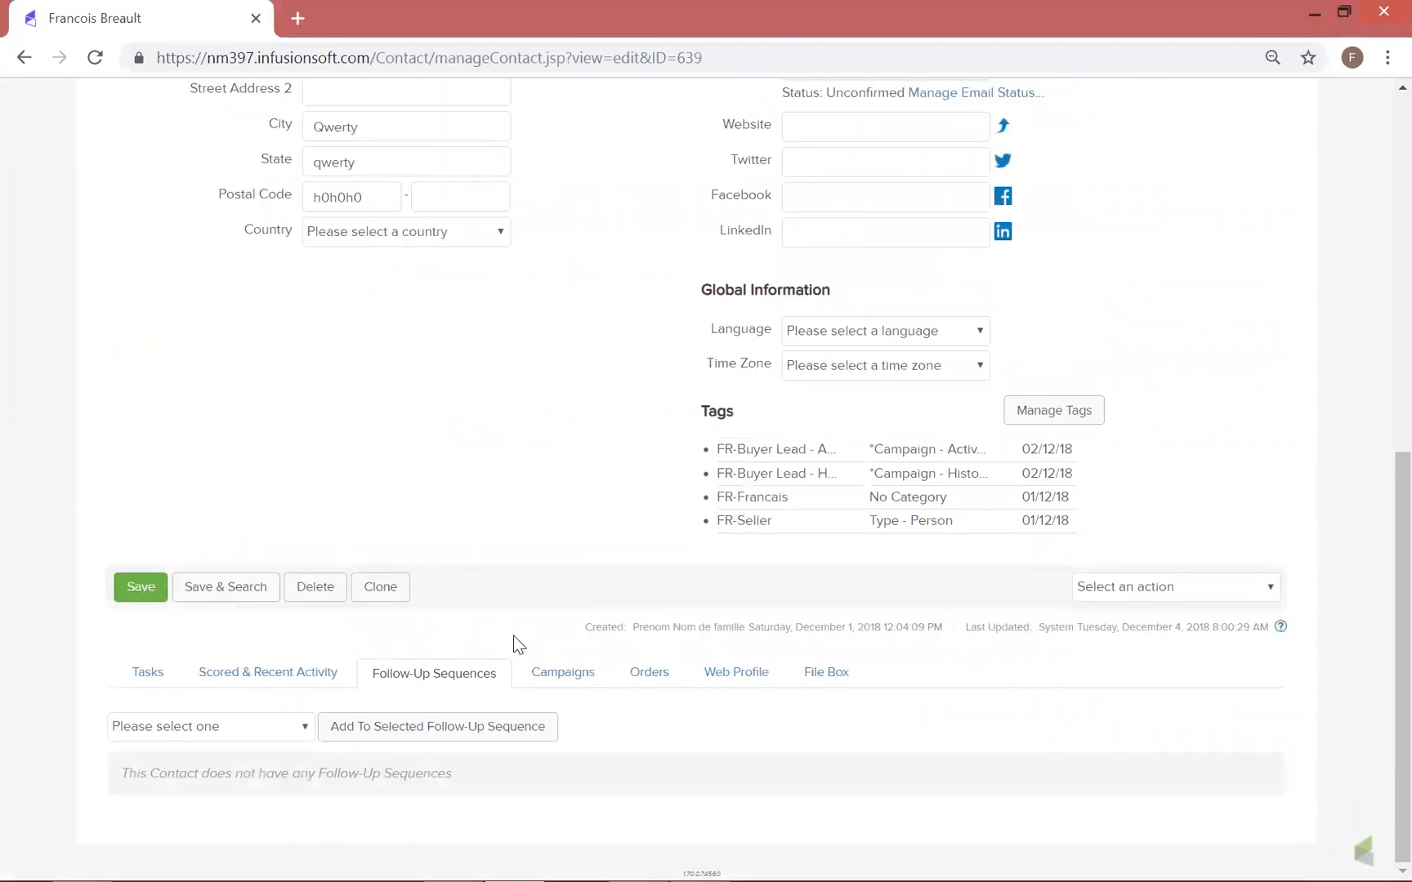
Examine the contact's active campaign sequences, recent campaign history and upcoming campaign items
left_click(561, 673)
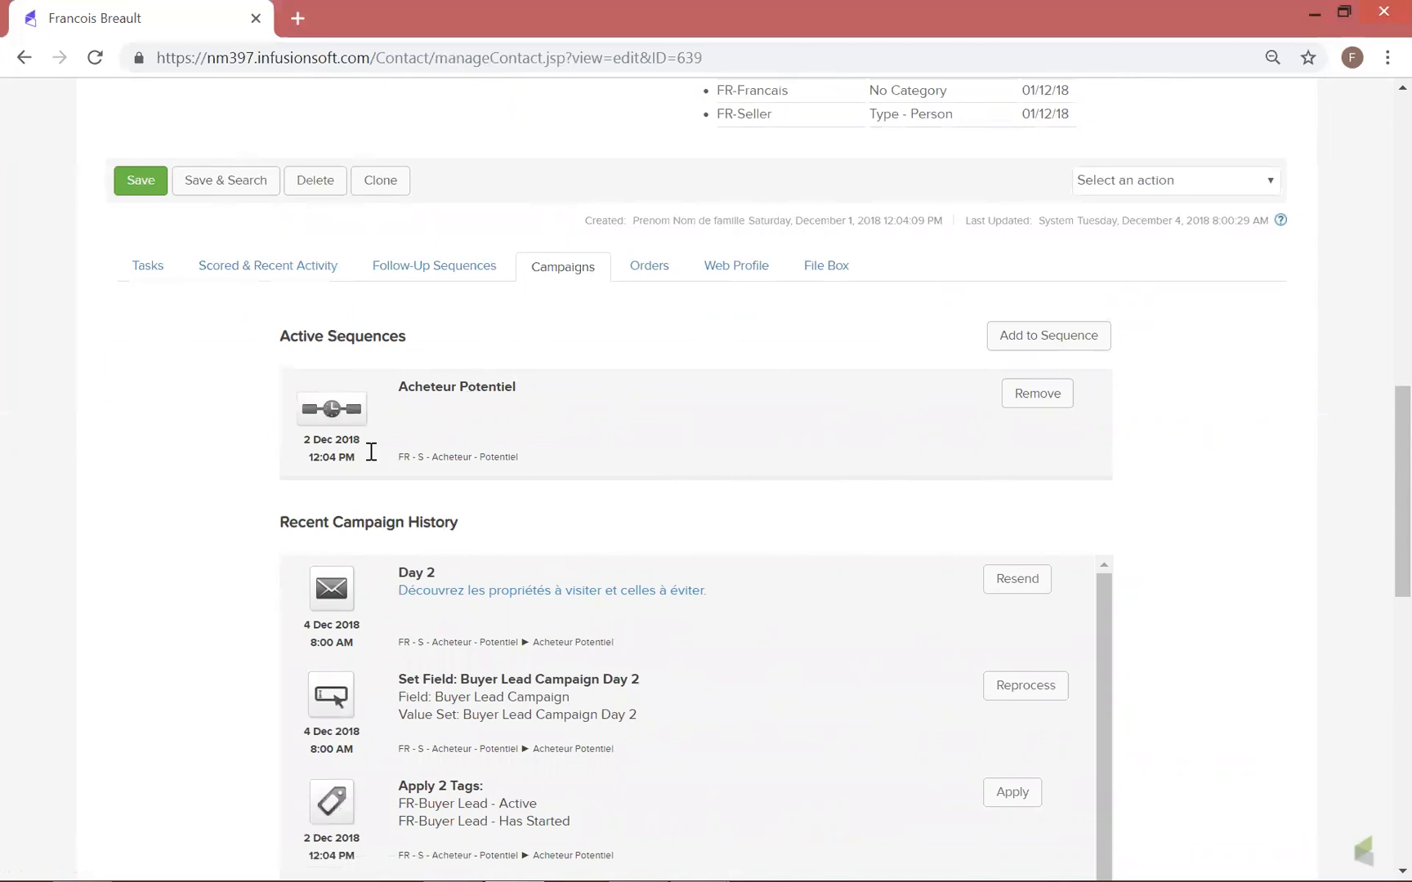
scroll(433, 458, "down", 1)
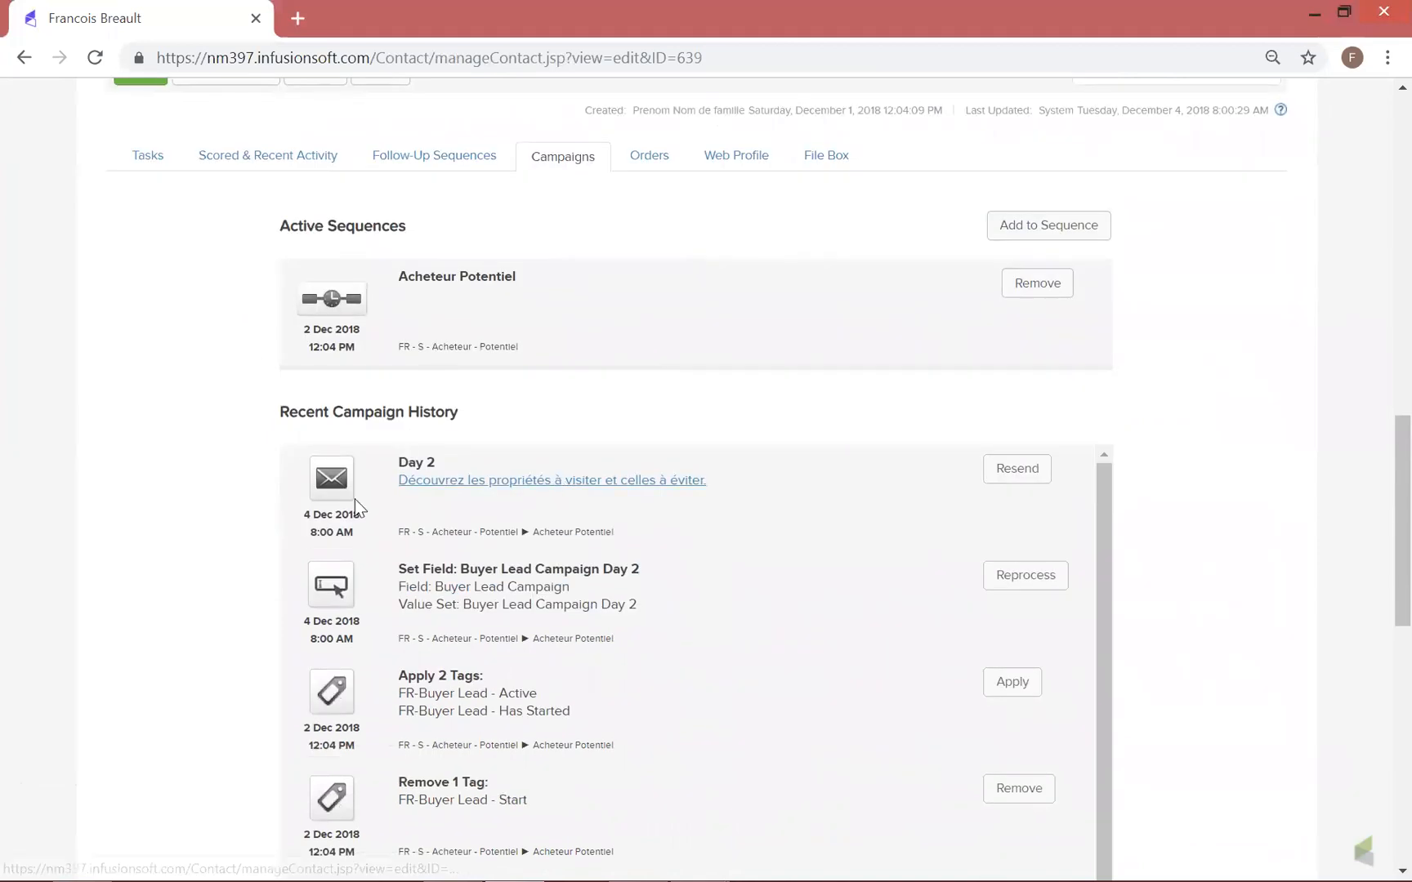
scroll(504, 604, "down", 6)
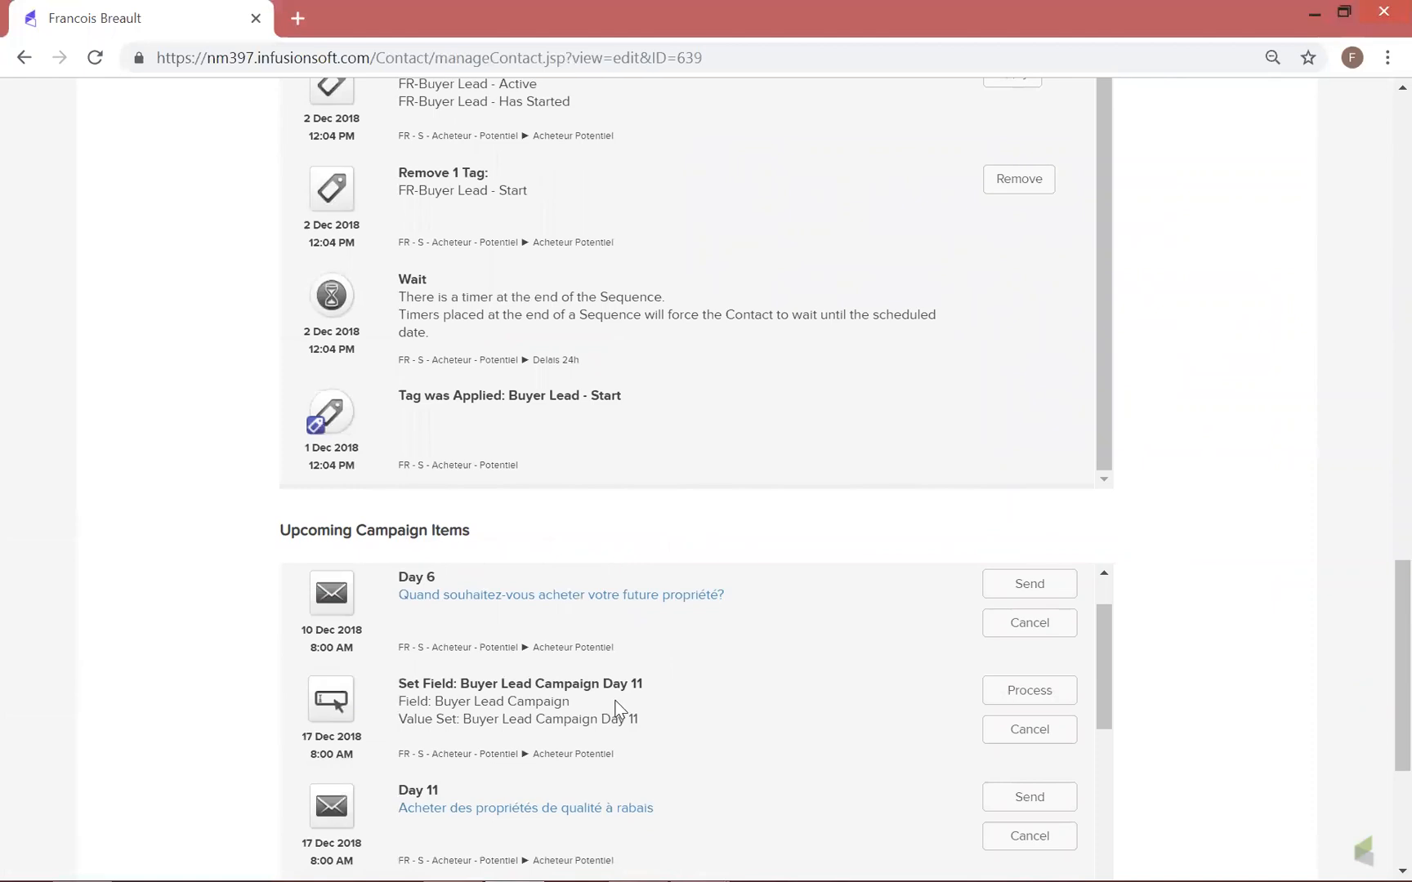
scroll(614, 716, "up", 1)
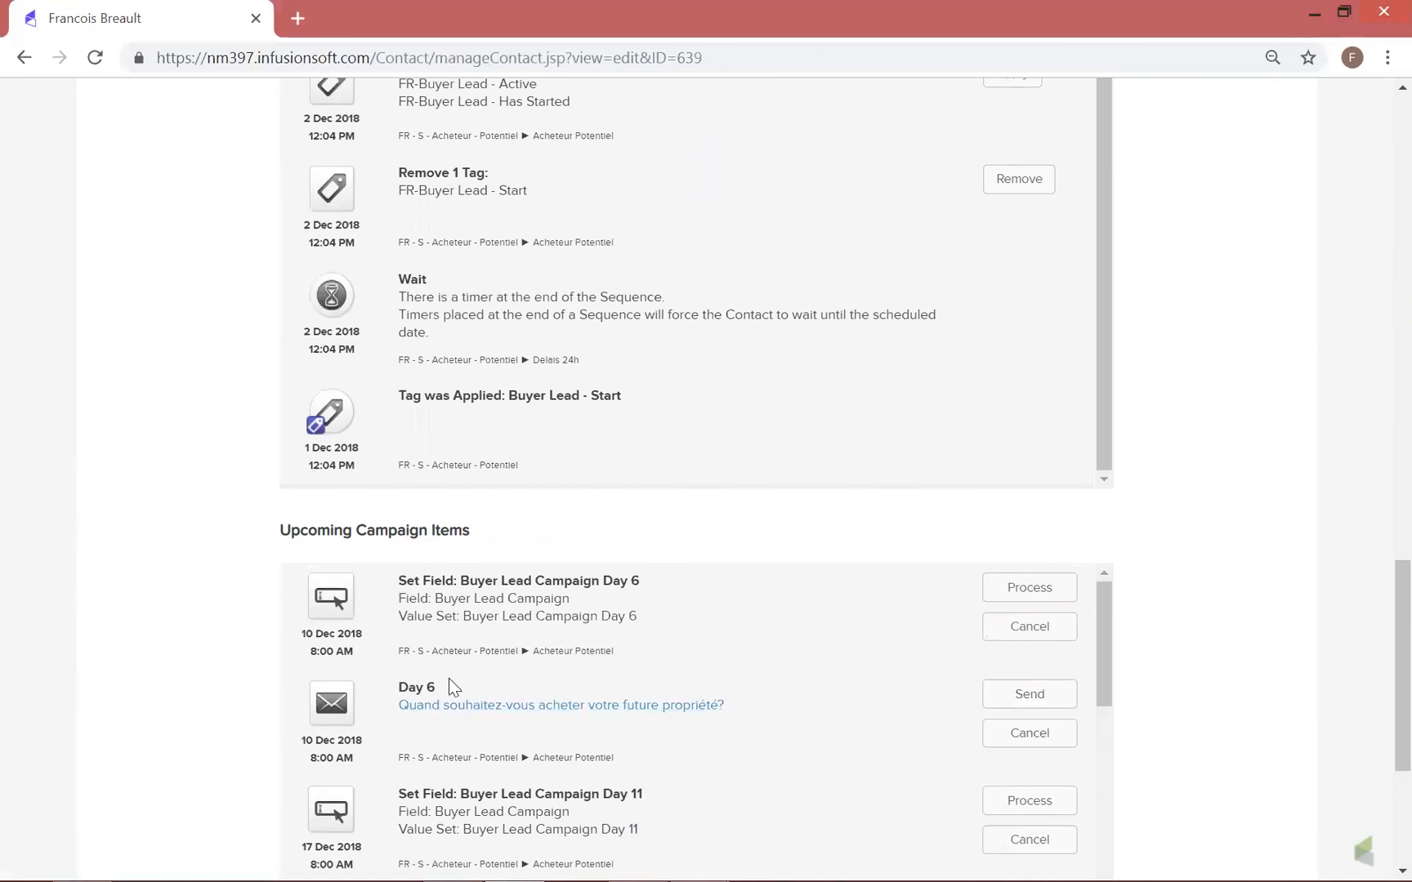
scroll(527, 672, "down", 3)
scroll(524, 665, "down", 12)
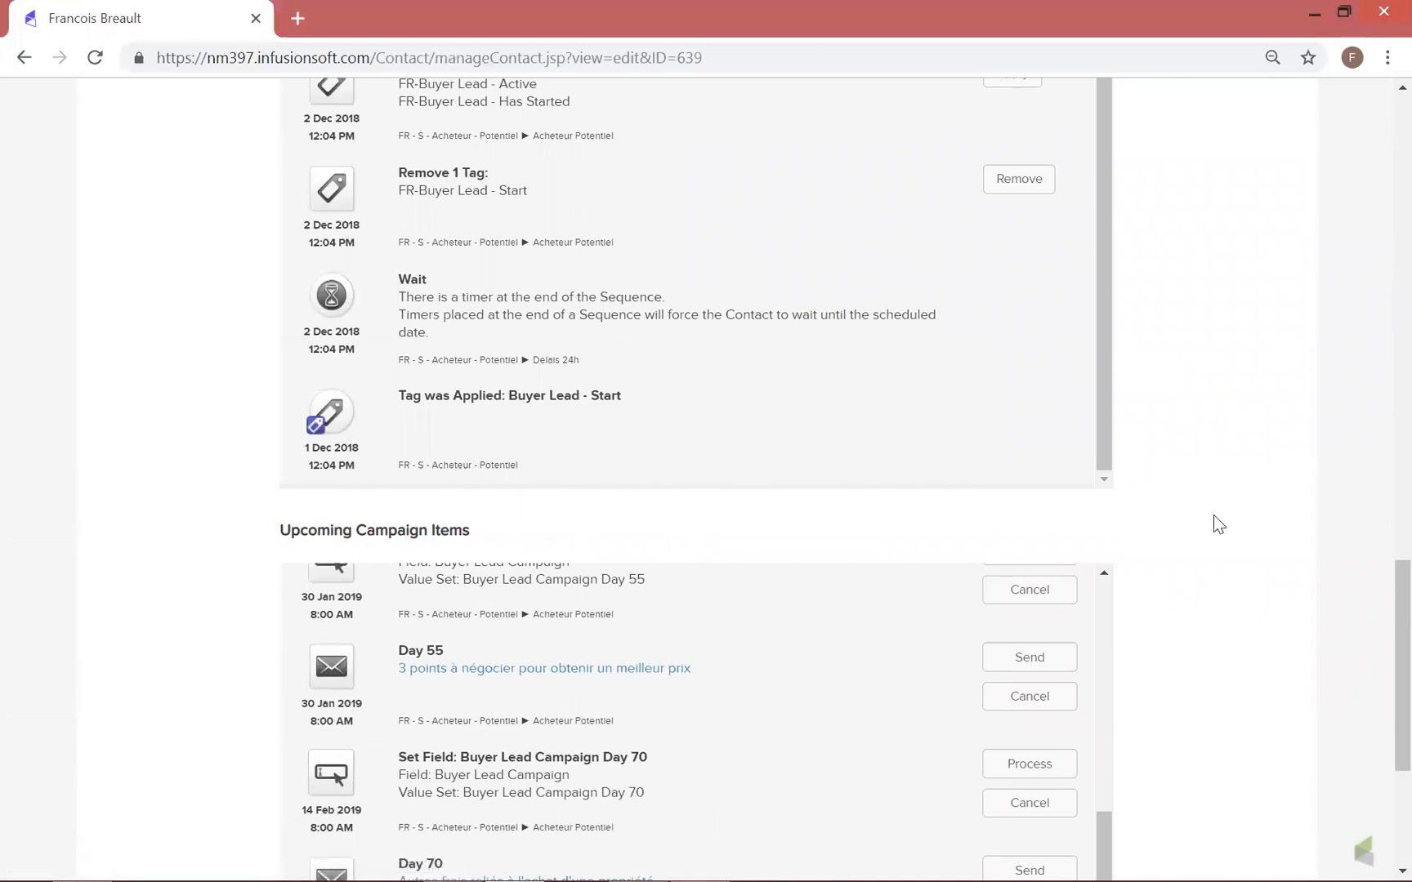
Go back to the contact's Tasks section and review its appointments, notes, form submissions and email history
scroll(1215, 521, "up", 15)
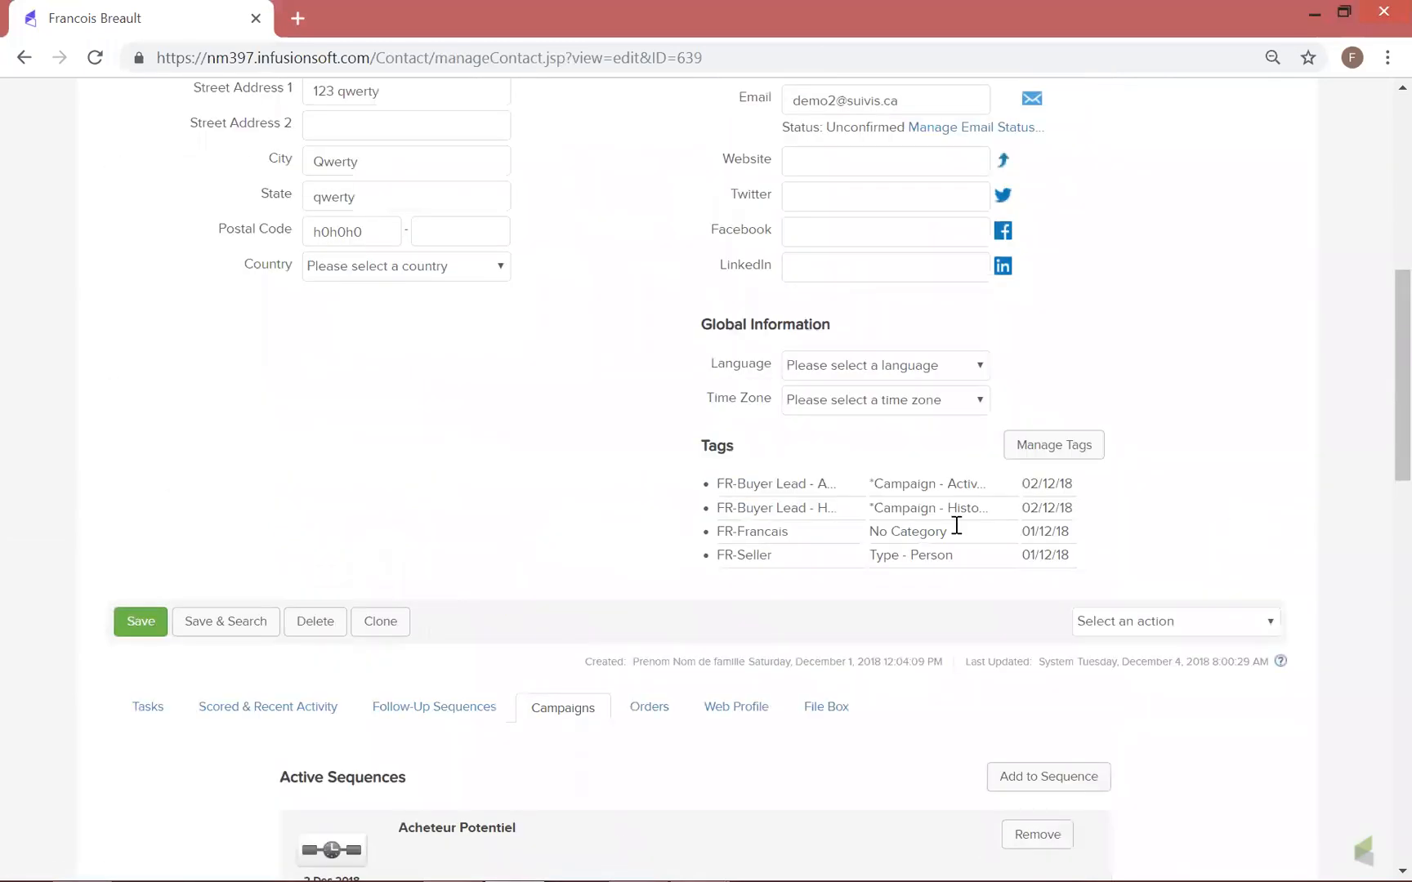
scroll(474, 453, "down", 3)
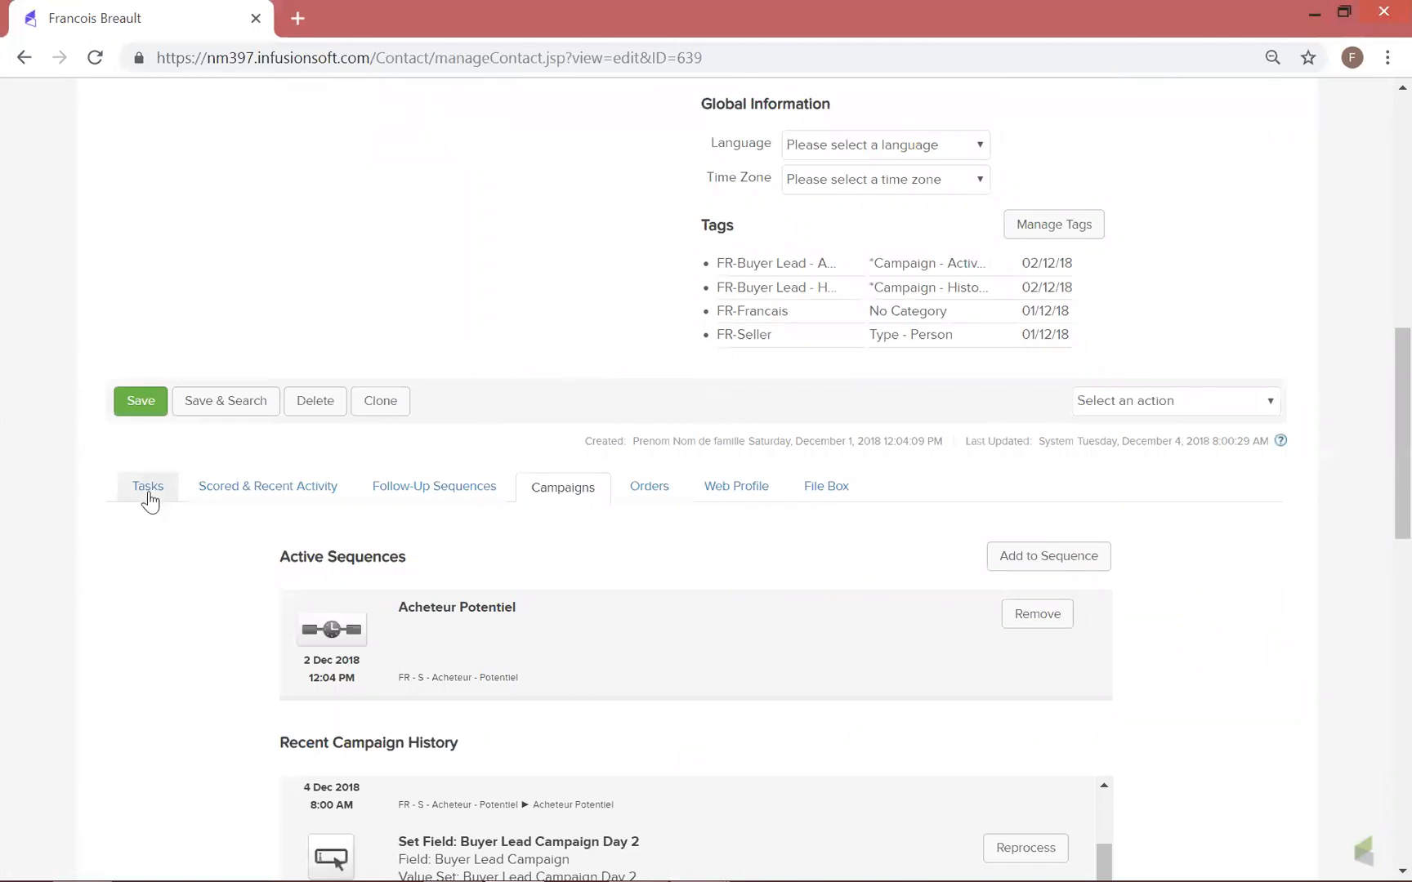
left_click(147, 488)
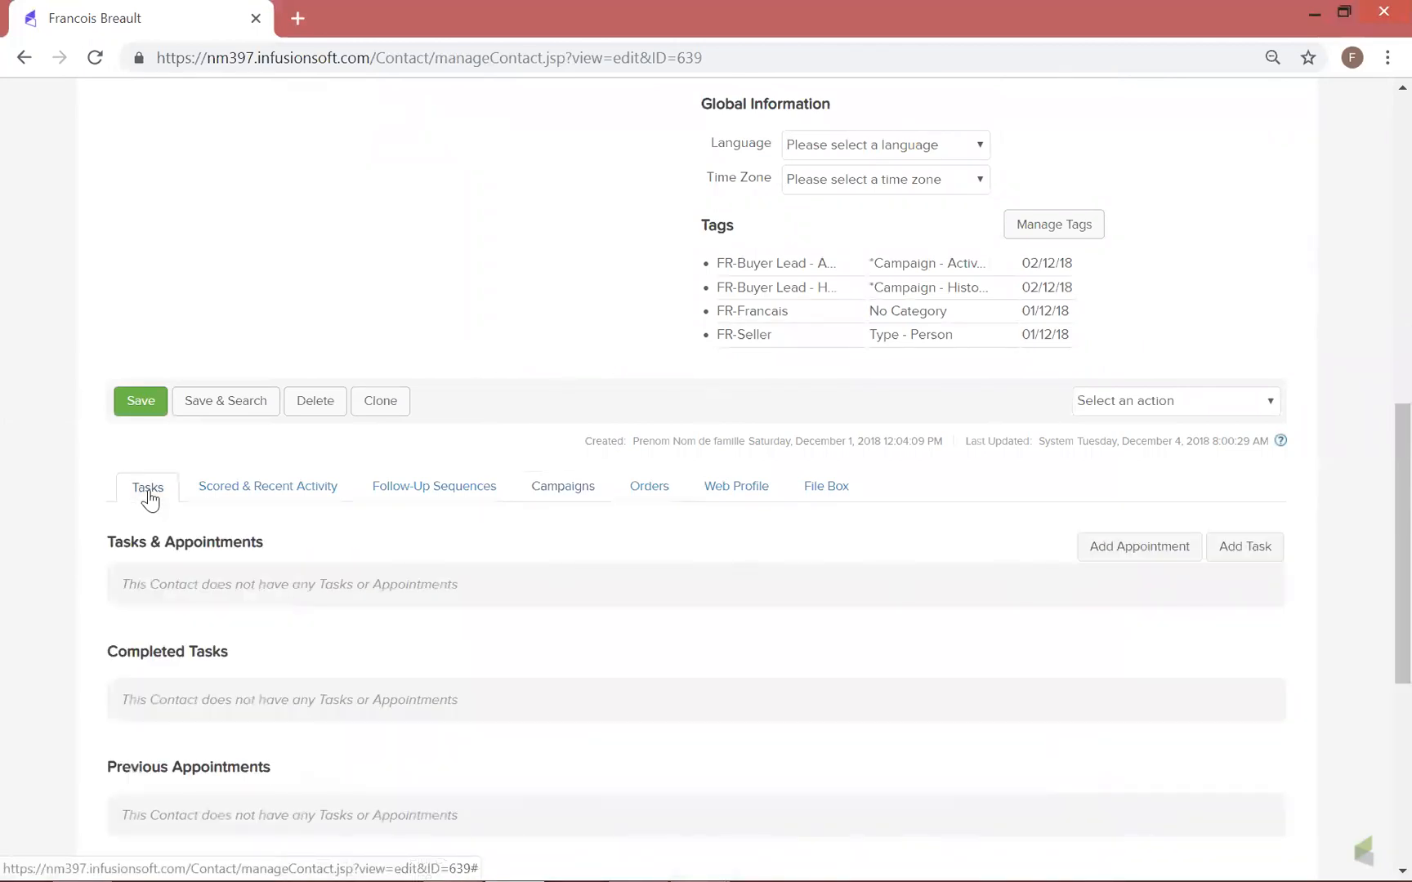
scroll(148, 494, "down", 3)
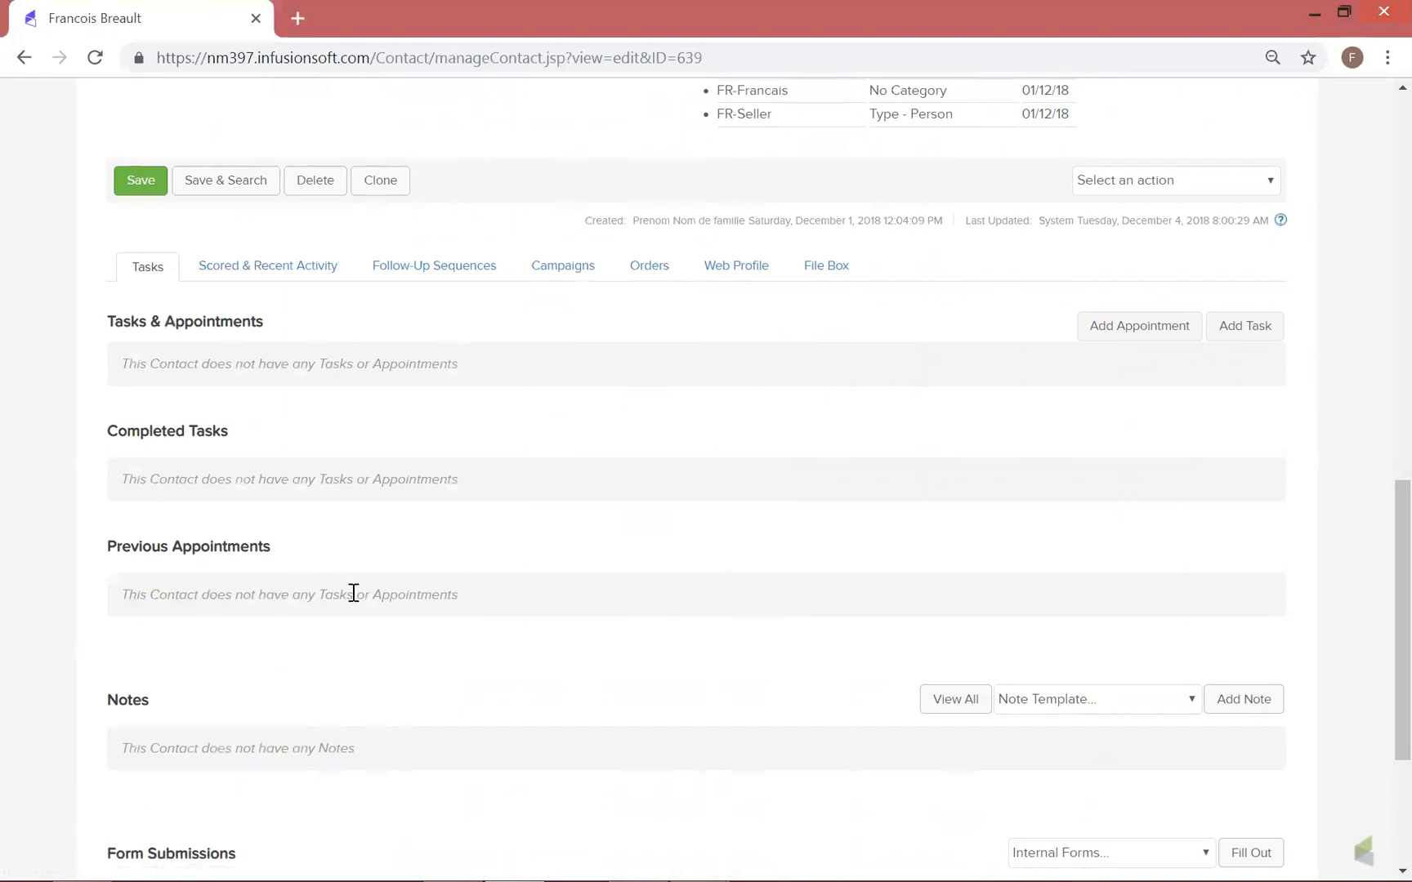
scroll(244, 431, "down", 2)
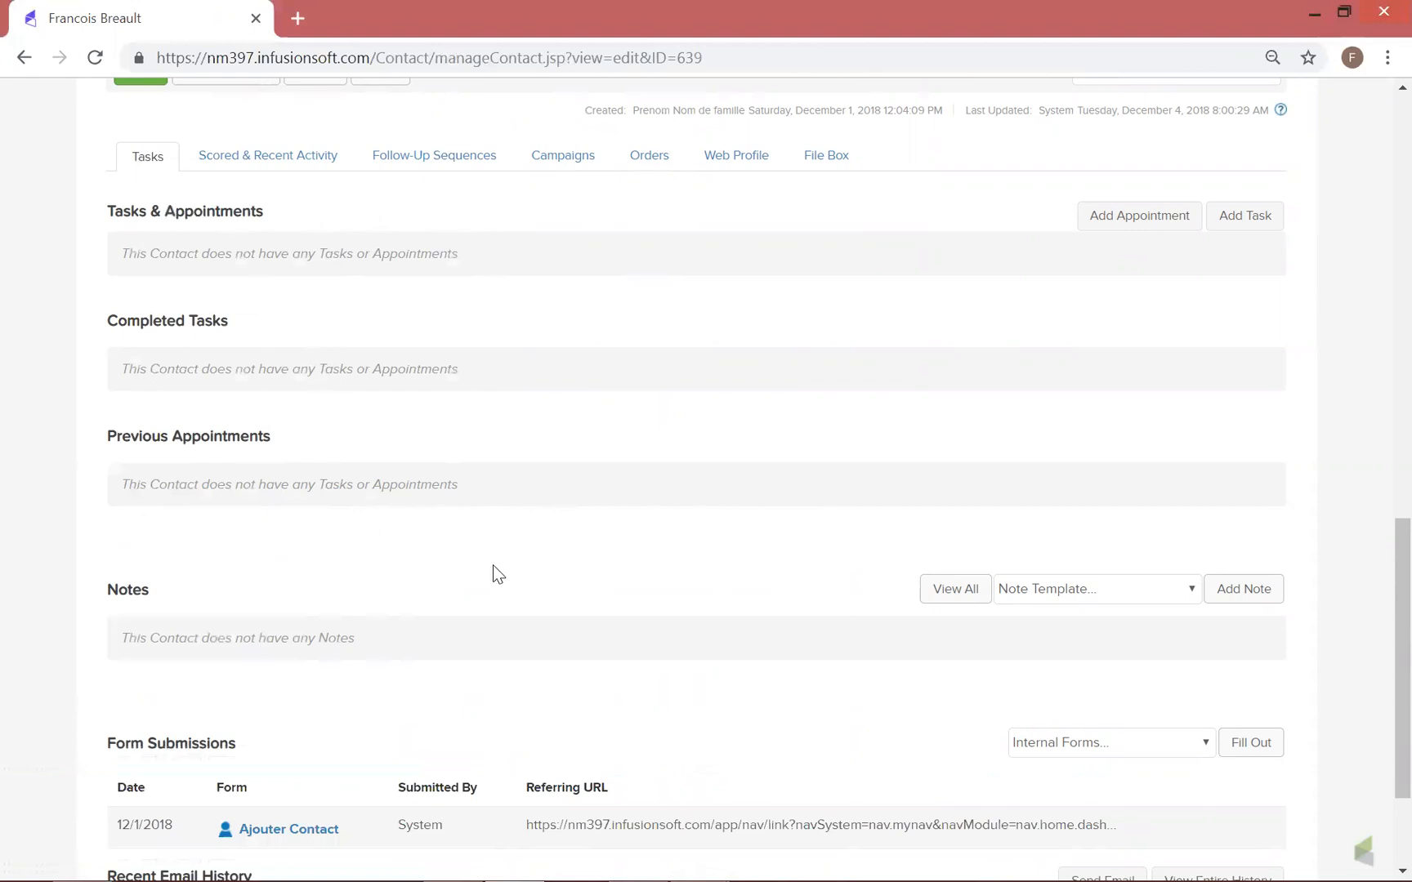
scroll(484, 559, "down", 3)
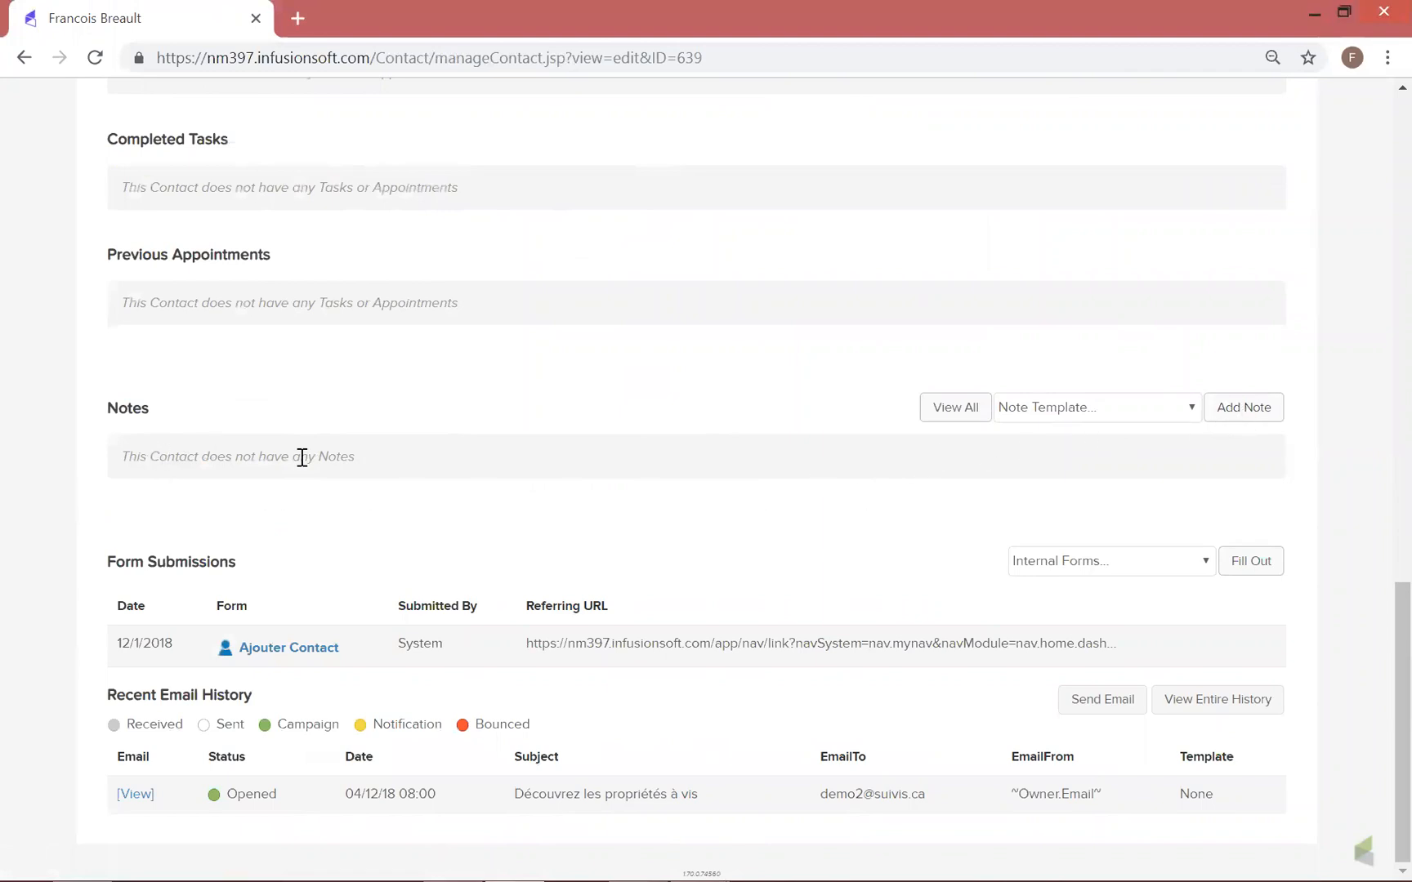
Add a note to the contact titled "appeler contact" with the description "tres satisfait" and save it
left_click(1231, 411)
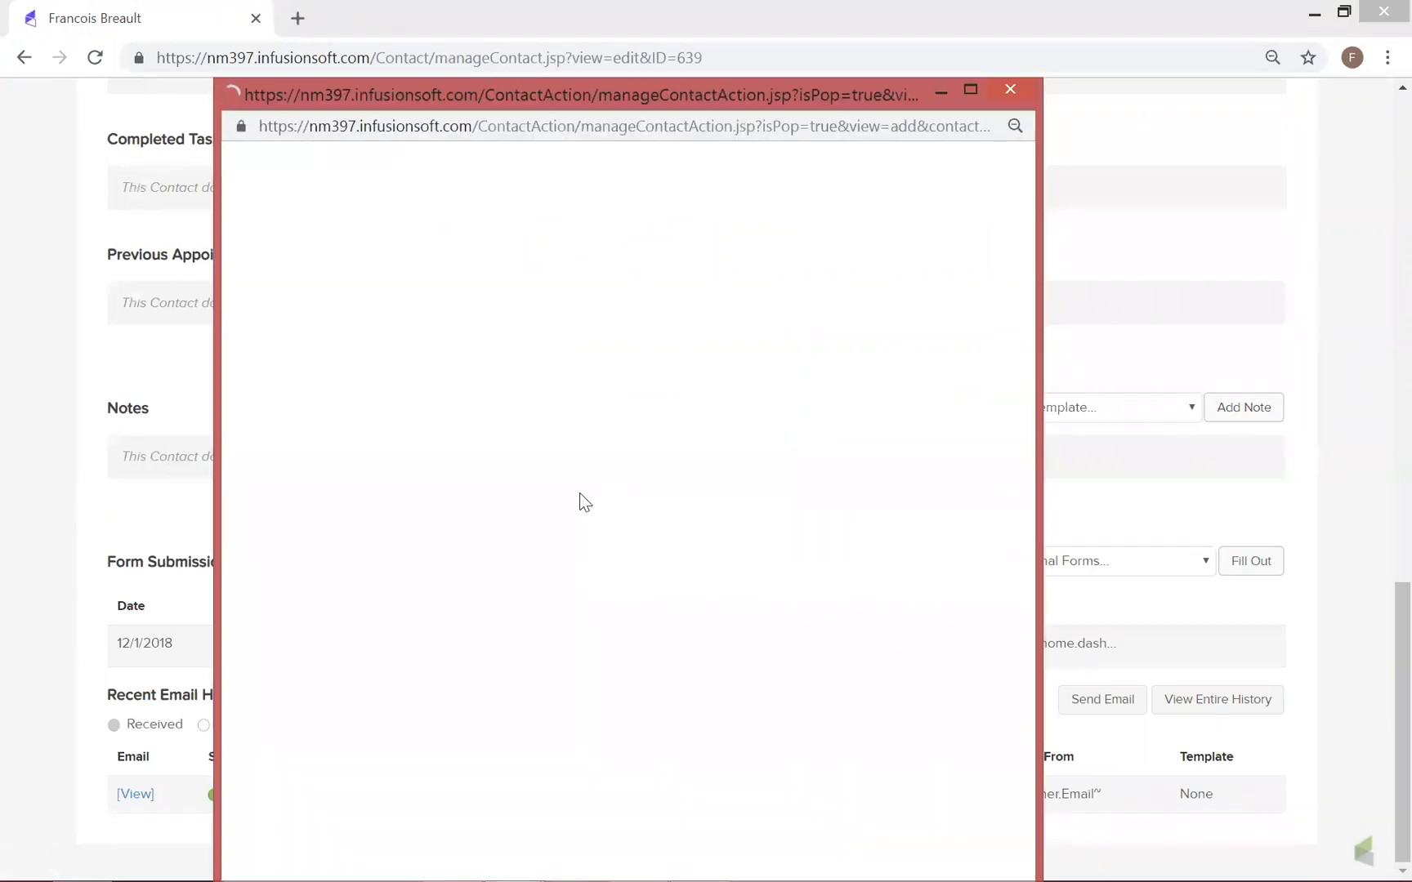
left_click(391, 461)
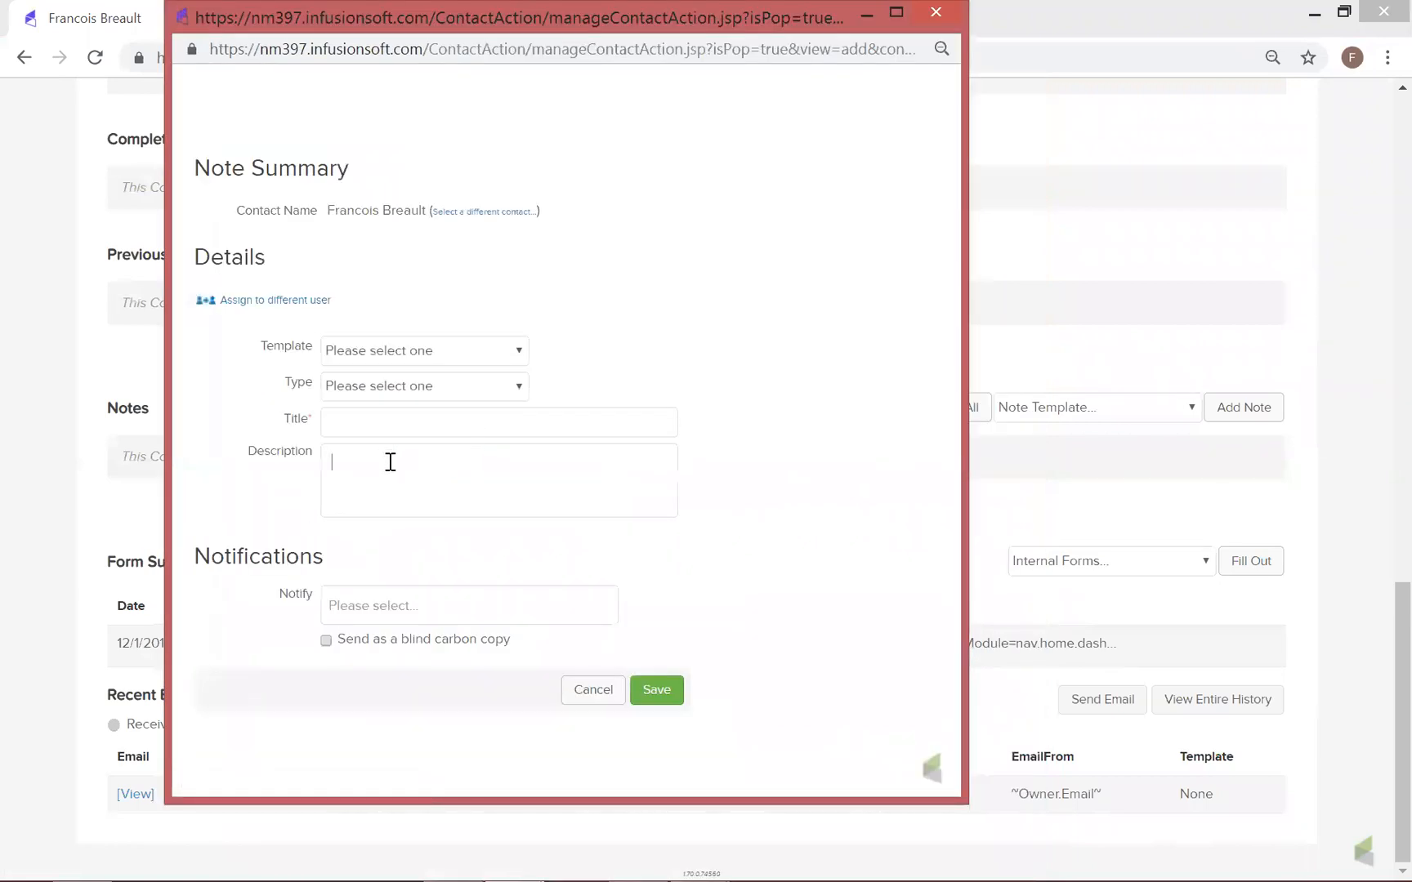
left_click(424, 424)
type("calappeler contac")
left_click(423, 473)
type("tres satis")
left_click(654, 691)
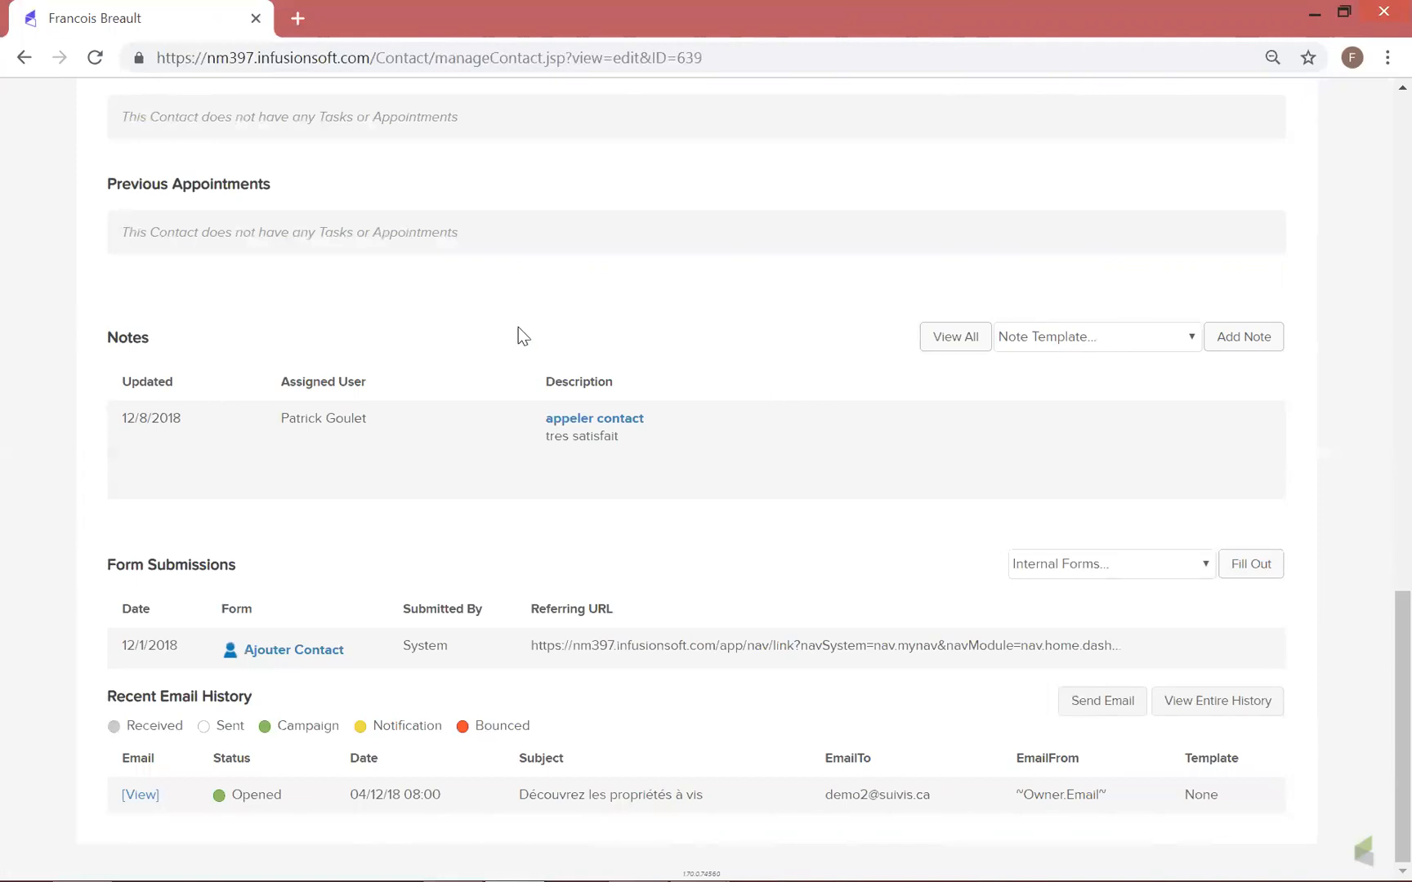
View the email "Découvrez les propriétés à visiter et celles à éviter." from the contact's recent email history, then close it
scroll(523, 343, "up", 7)
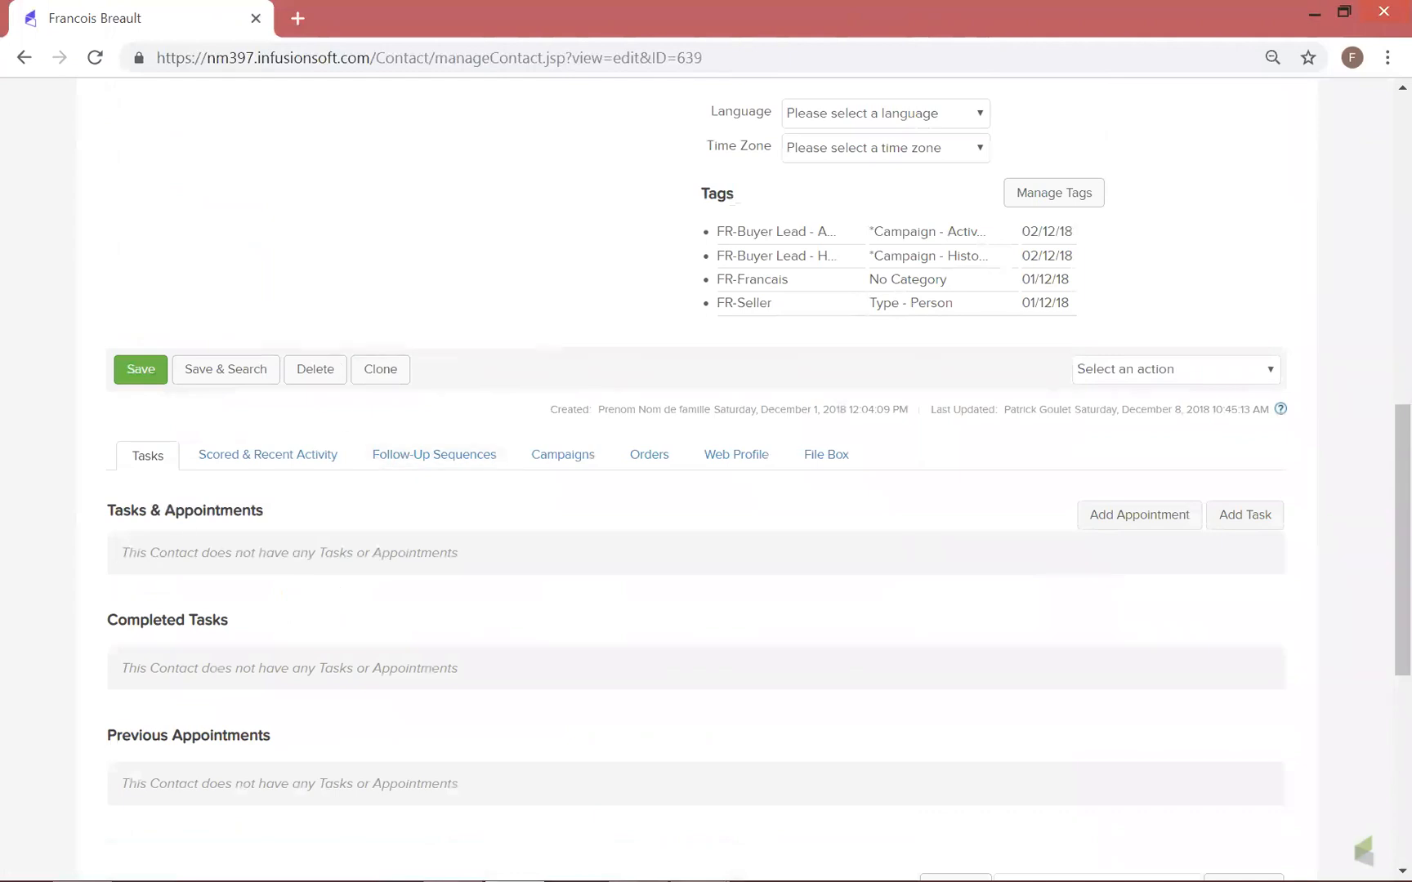
scroll(365, 730, "down", 3)
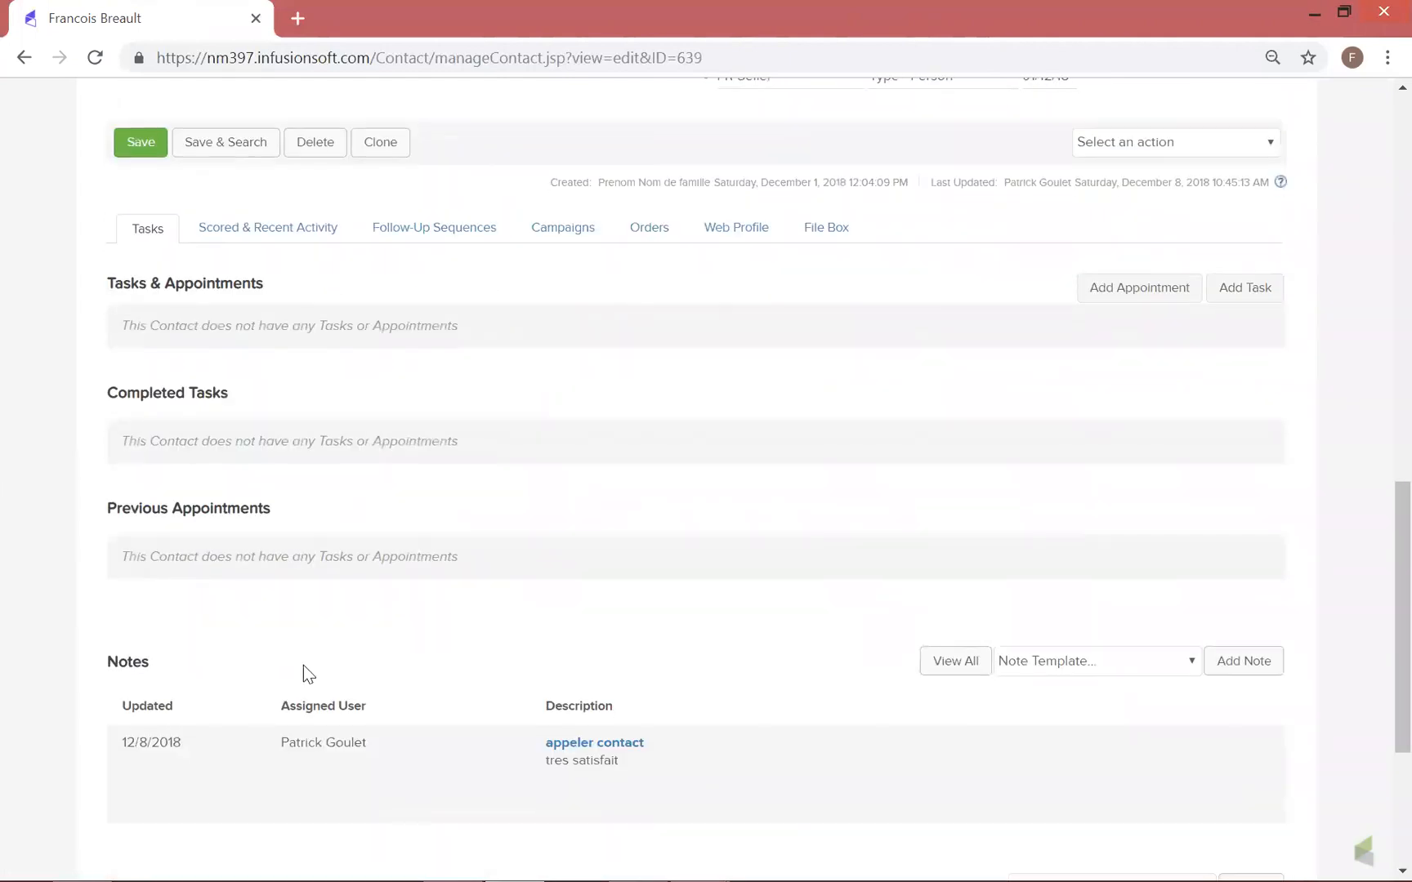
scroll(303, 665, "down", 4)
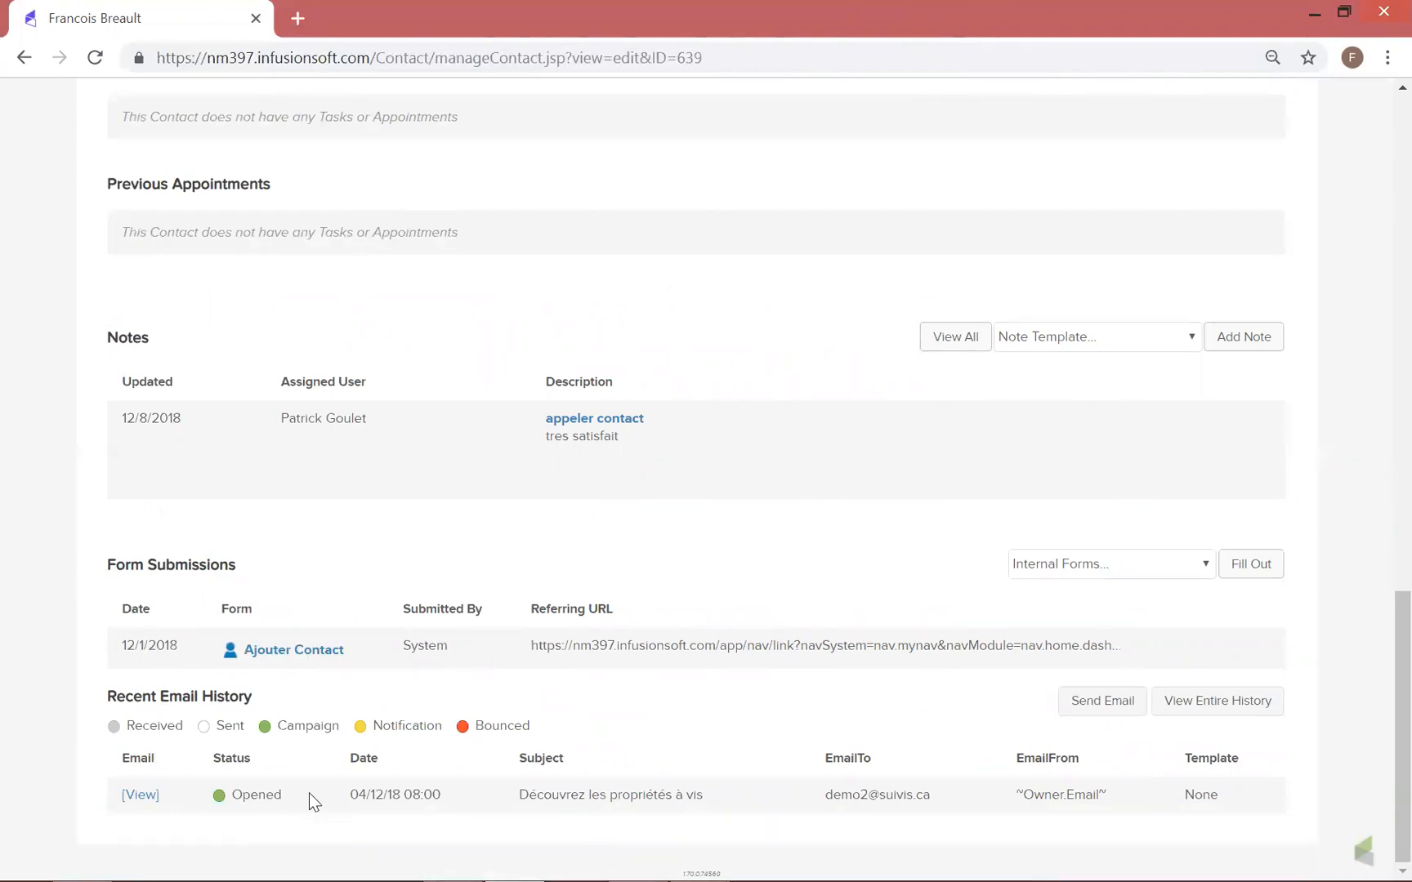
left_click_drag(520, 794, 734, 807)
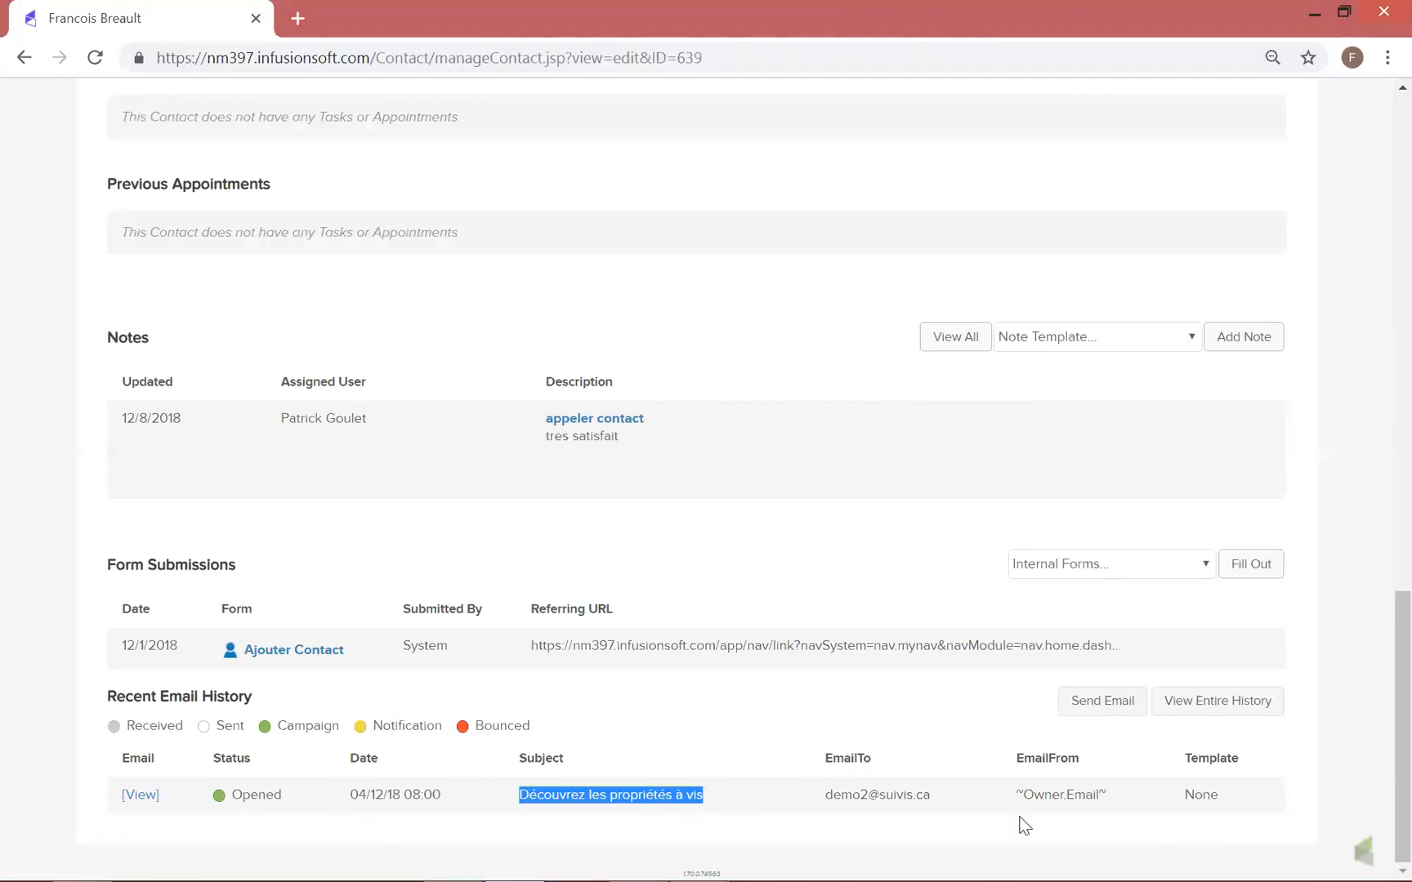
left_click(135, 792)
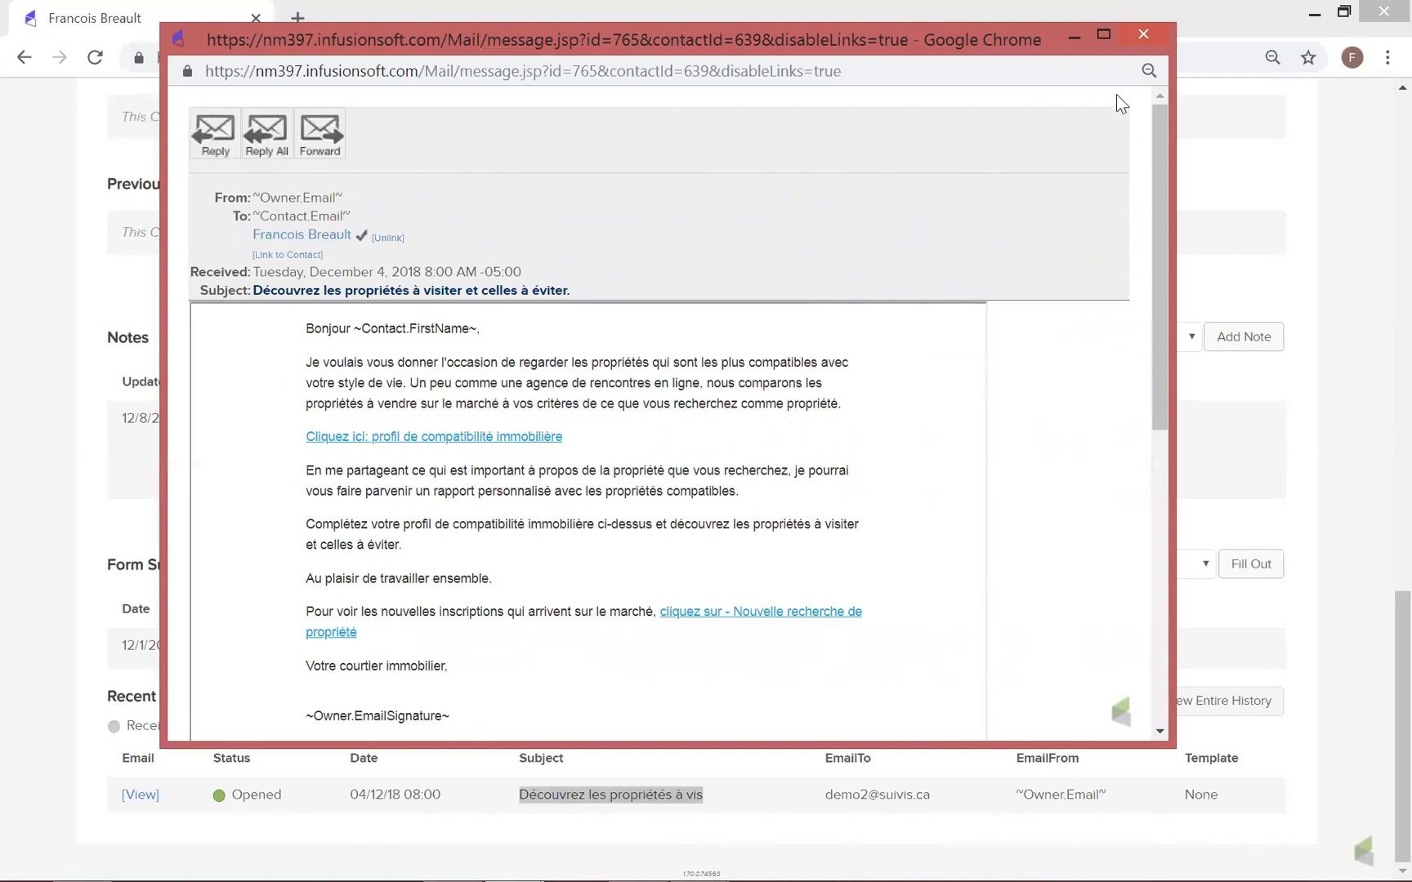
left_click(1143, 38)
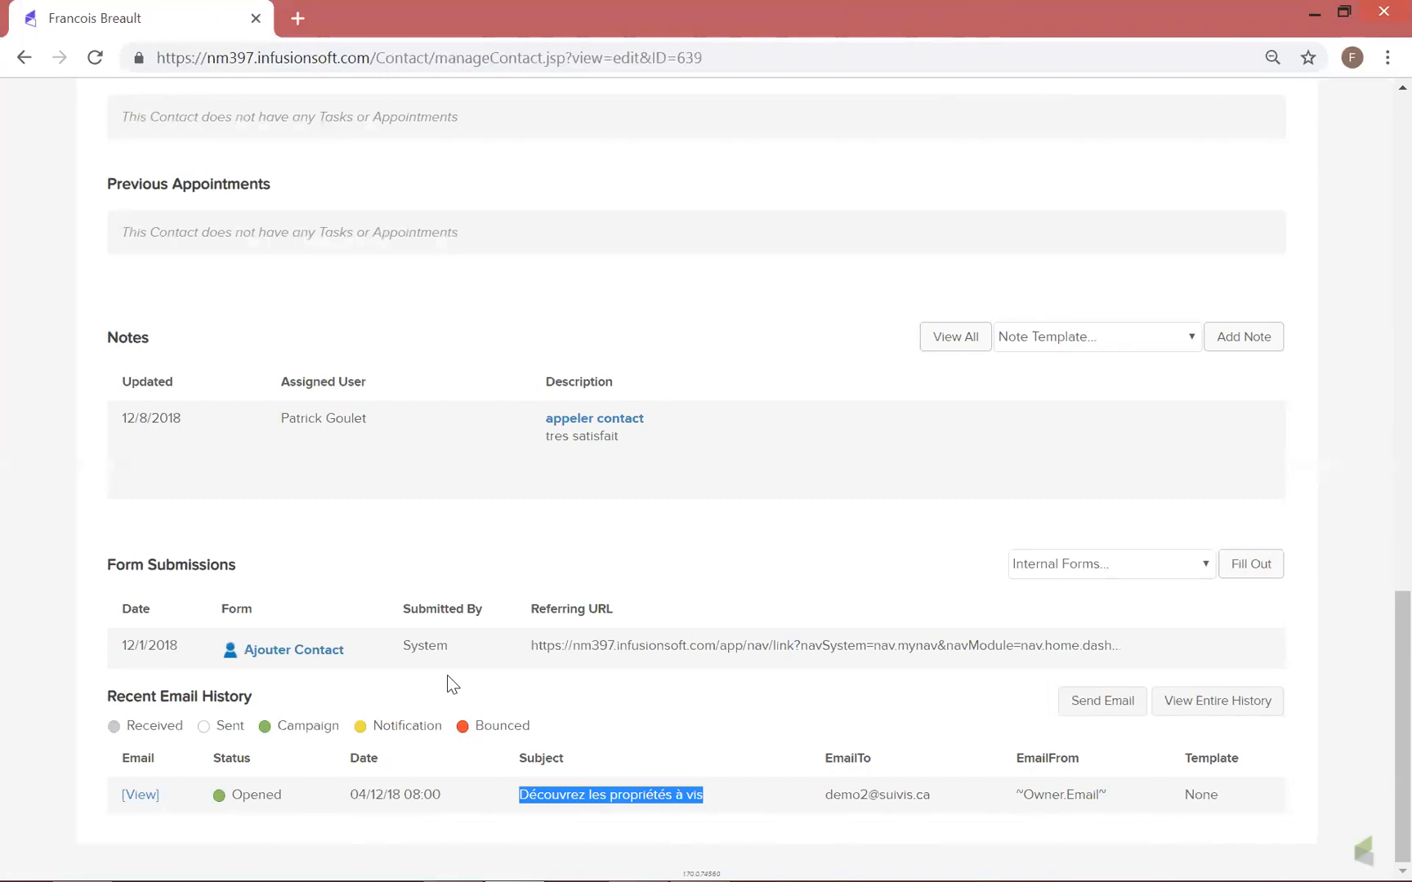
Review the whole contact record from its general information through tags, tasks and notes to the recent email history
scroll(457, 674, "up", 15)
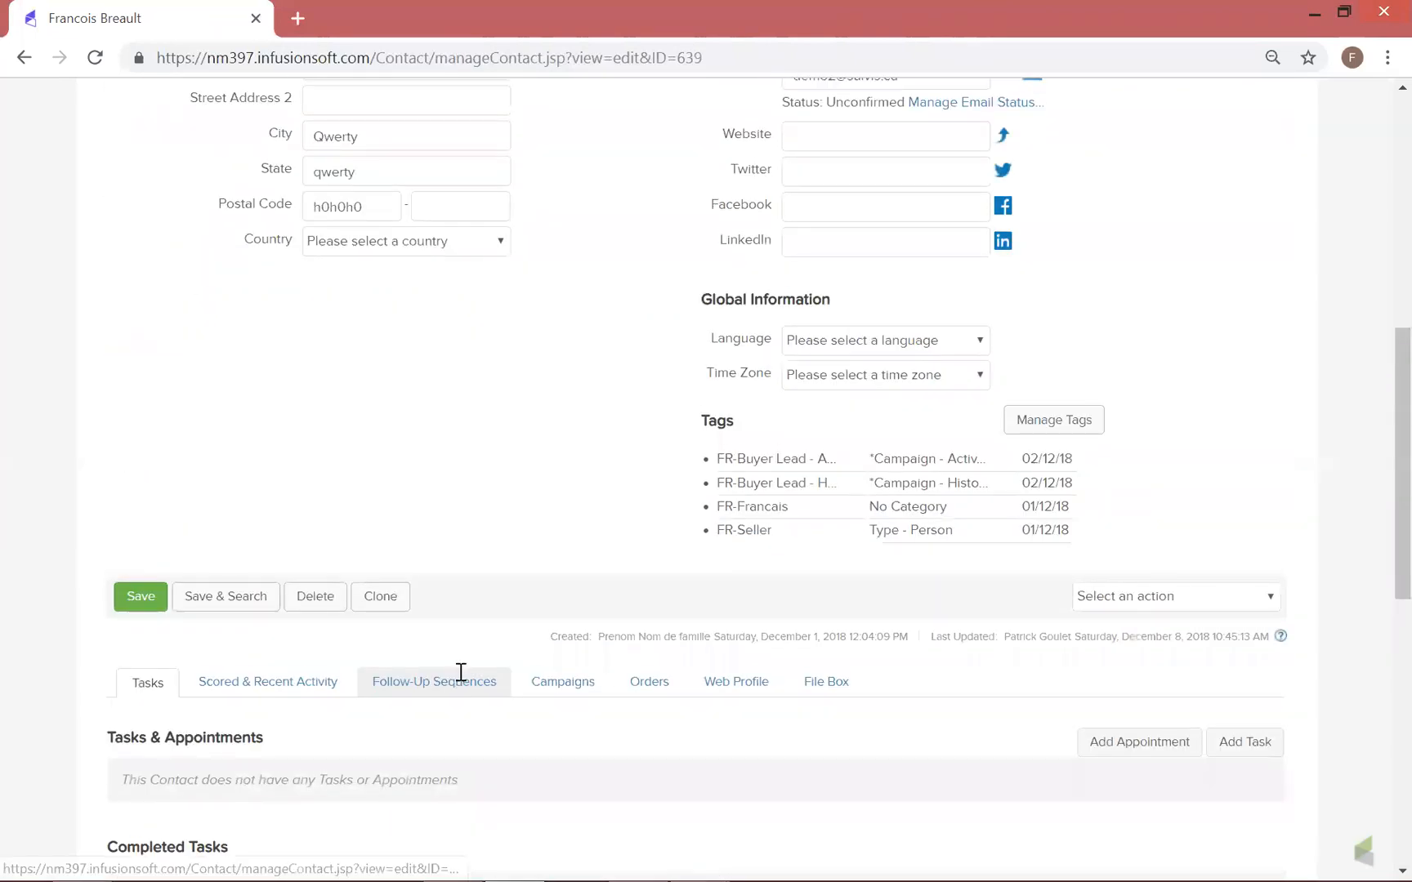
scroll(457, 671, "up", 1)
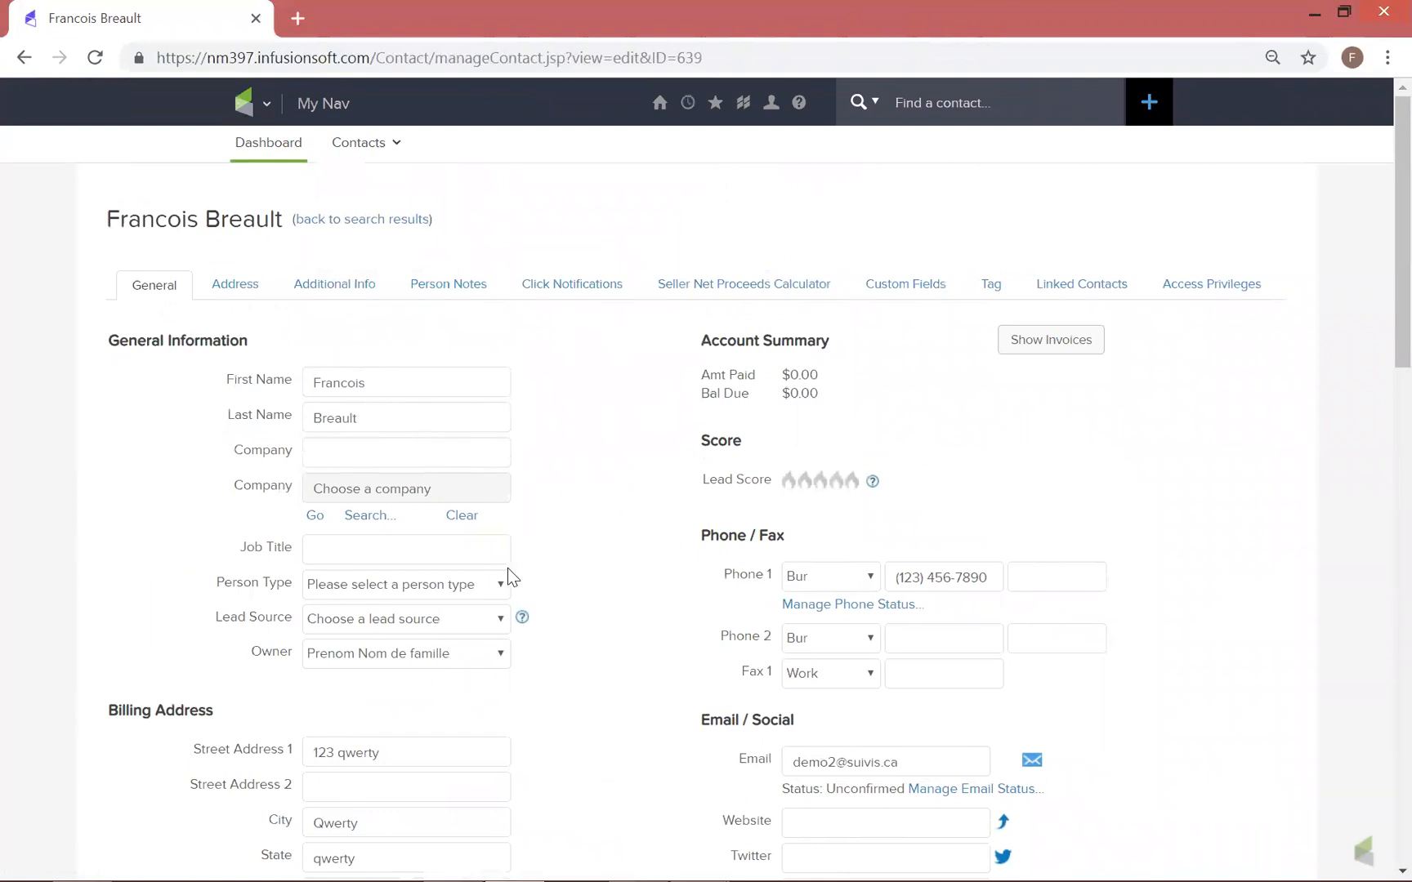
scroll(508, 571, "down", 10)
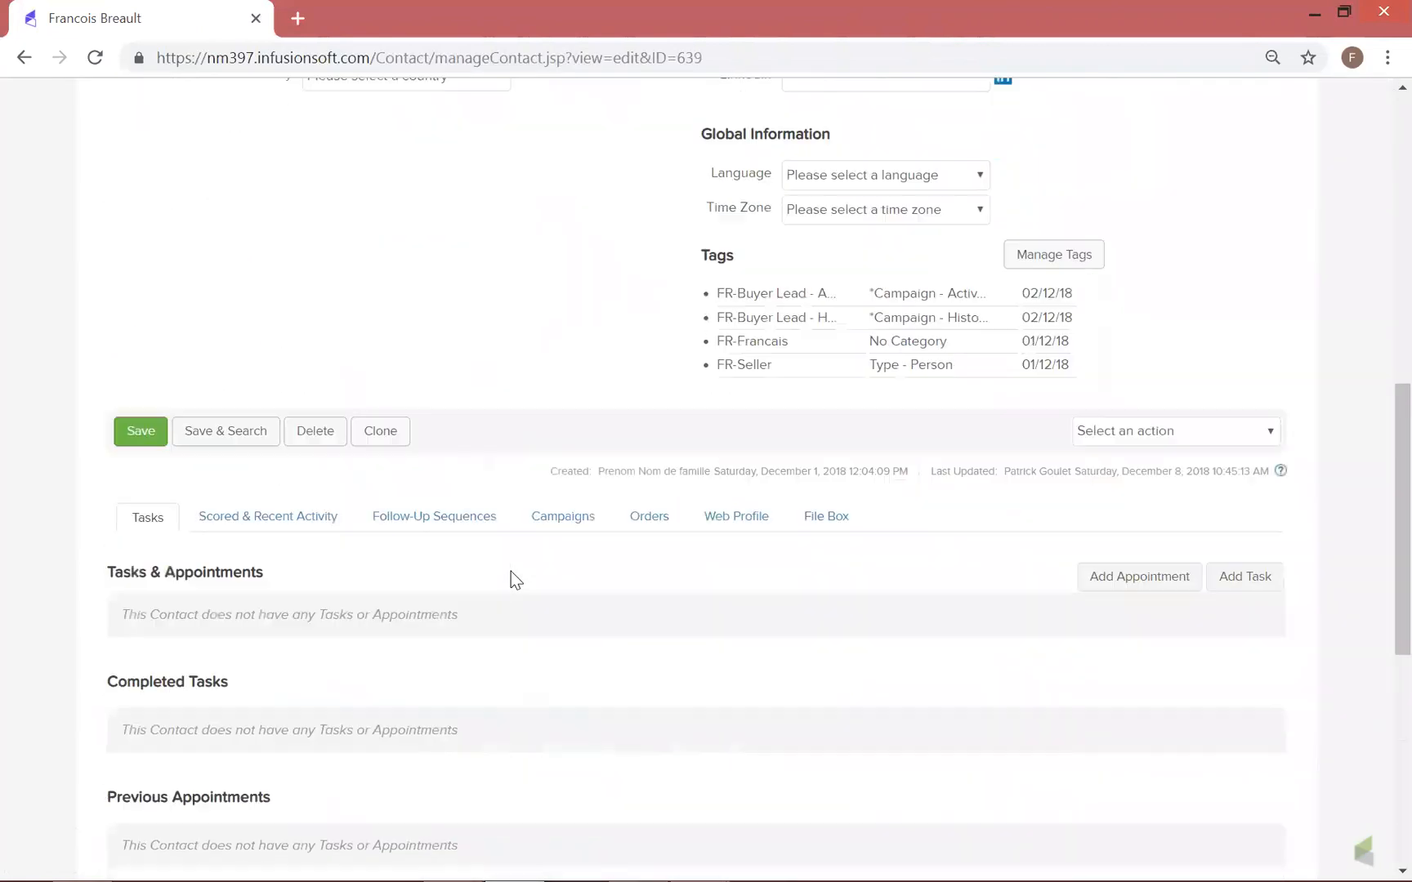
scroll(494, 494, "down", 2)
scroll(427, 373, "down", 3)
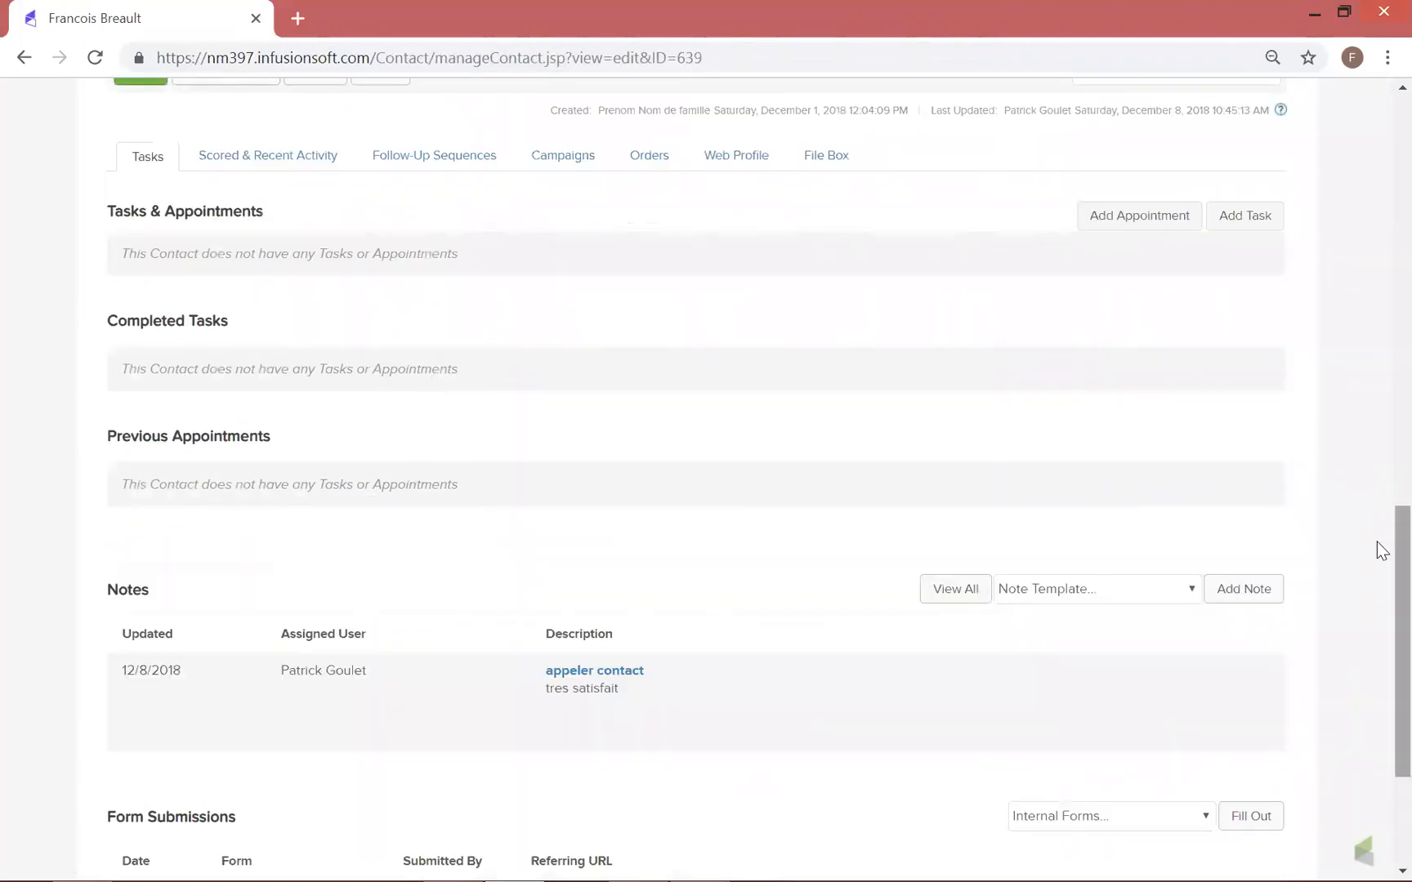
scroll(1377, 573, "down", 3)
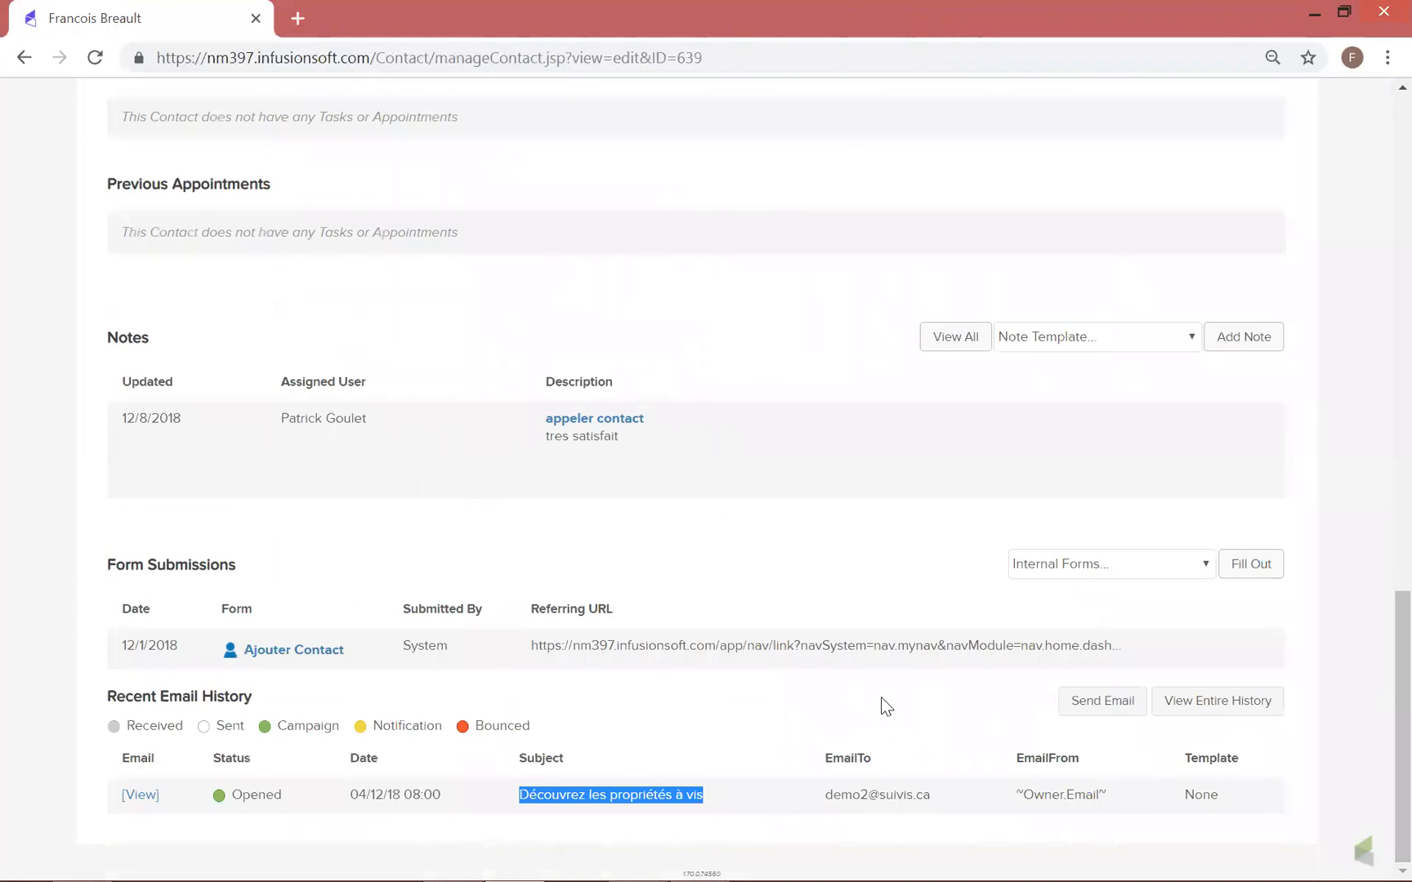